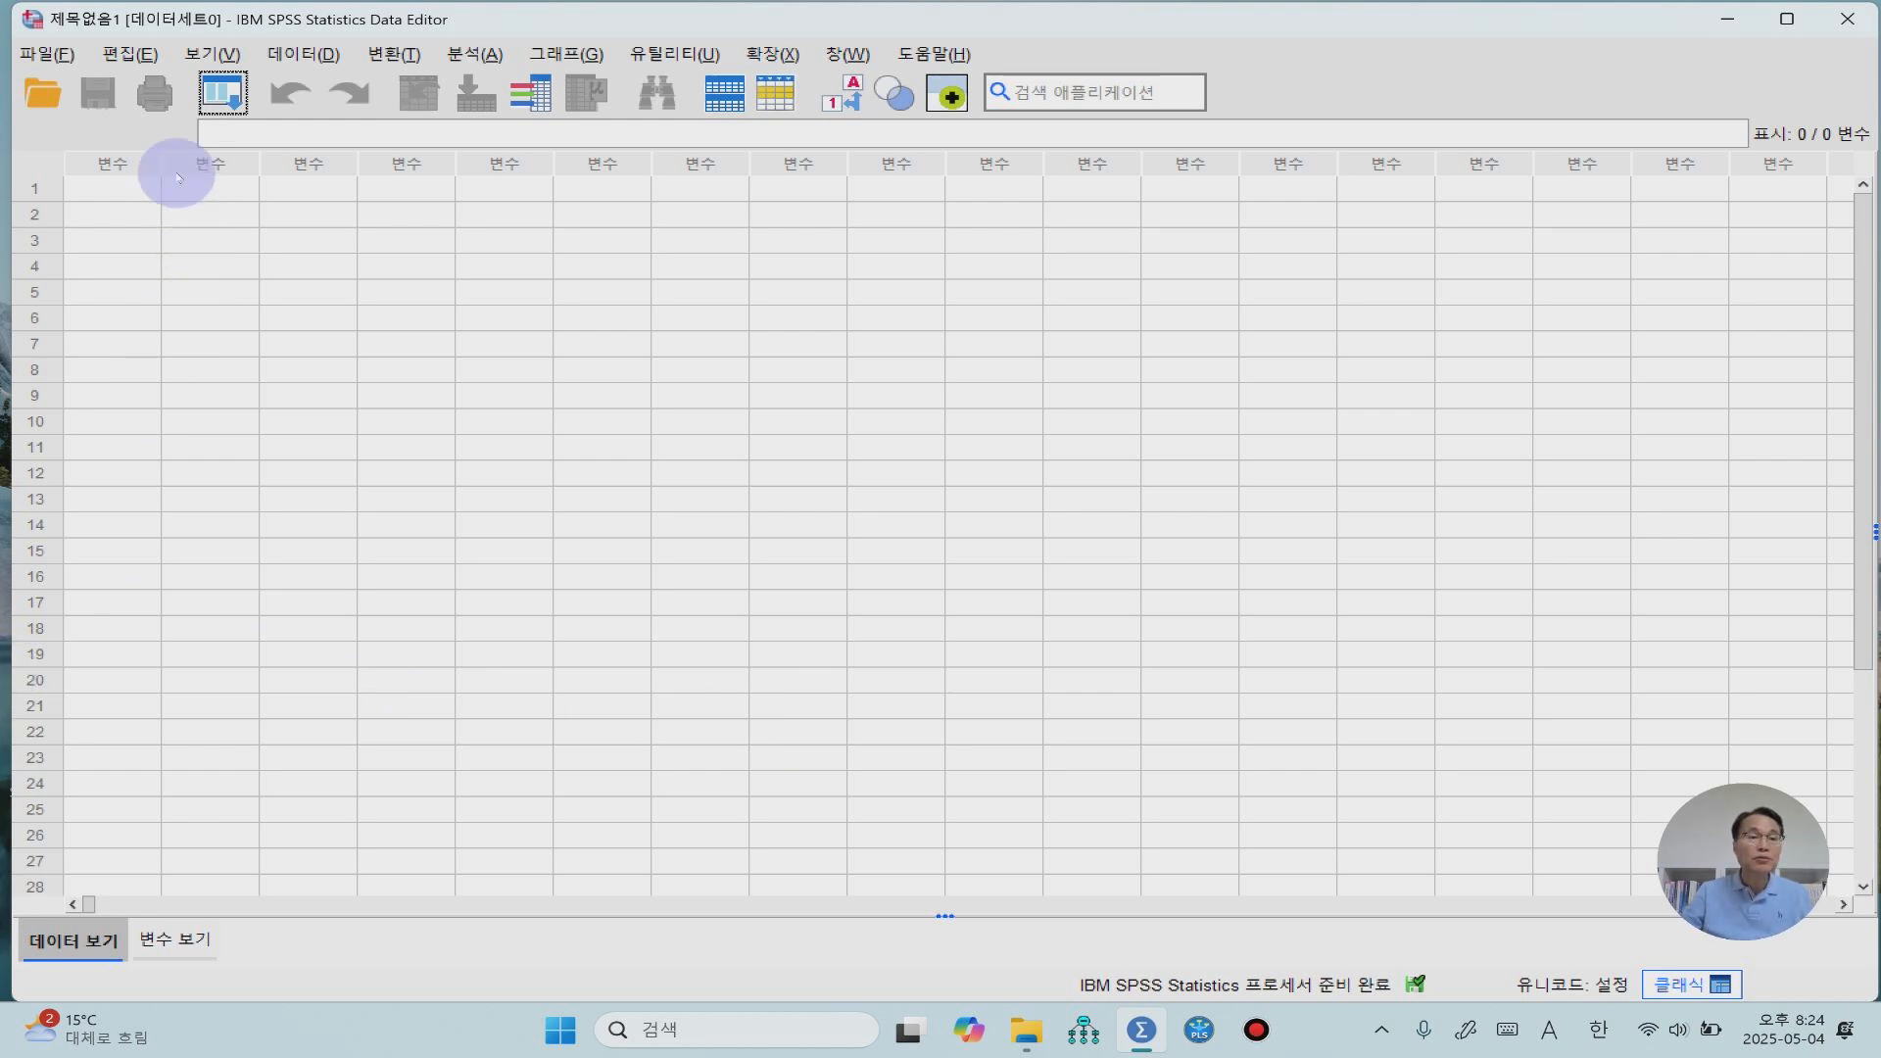
# Open the data file "제7장 탐색적 요인분석 데이터.sav" from the SPSS 분석 데이터 folder.
pyautogui.click(59, 56)
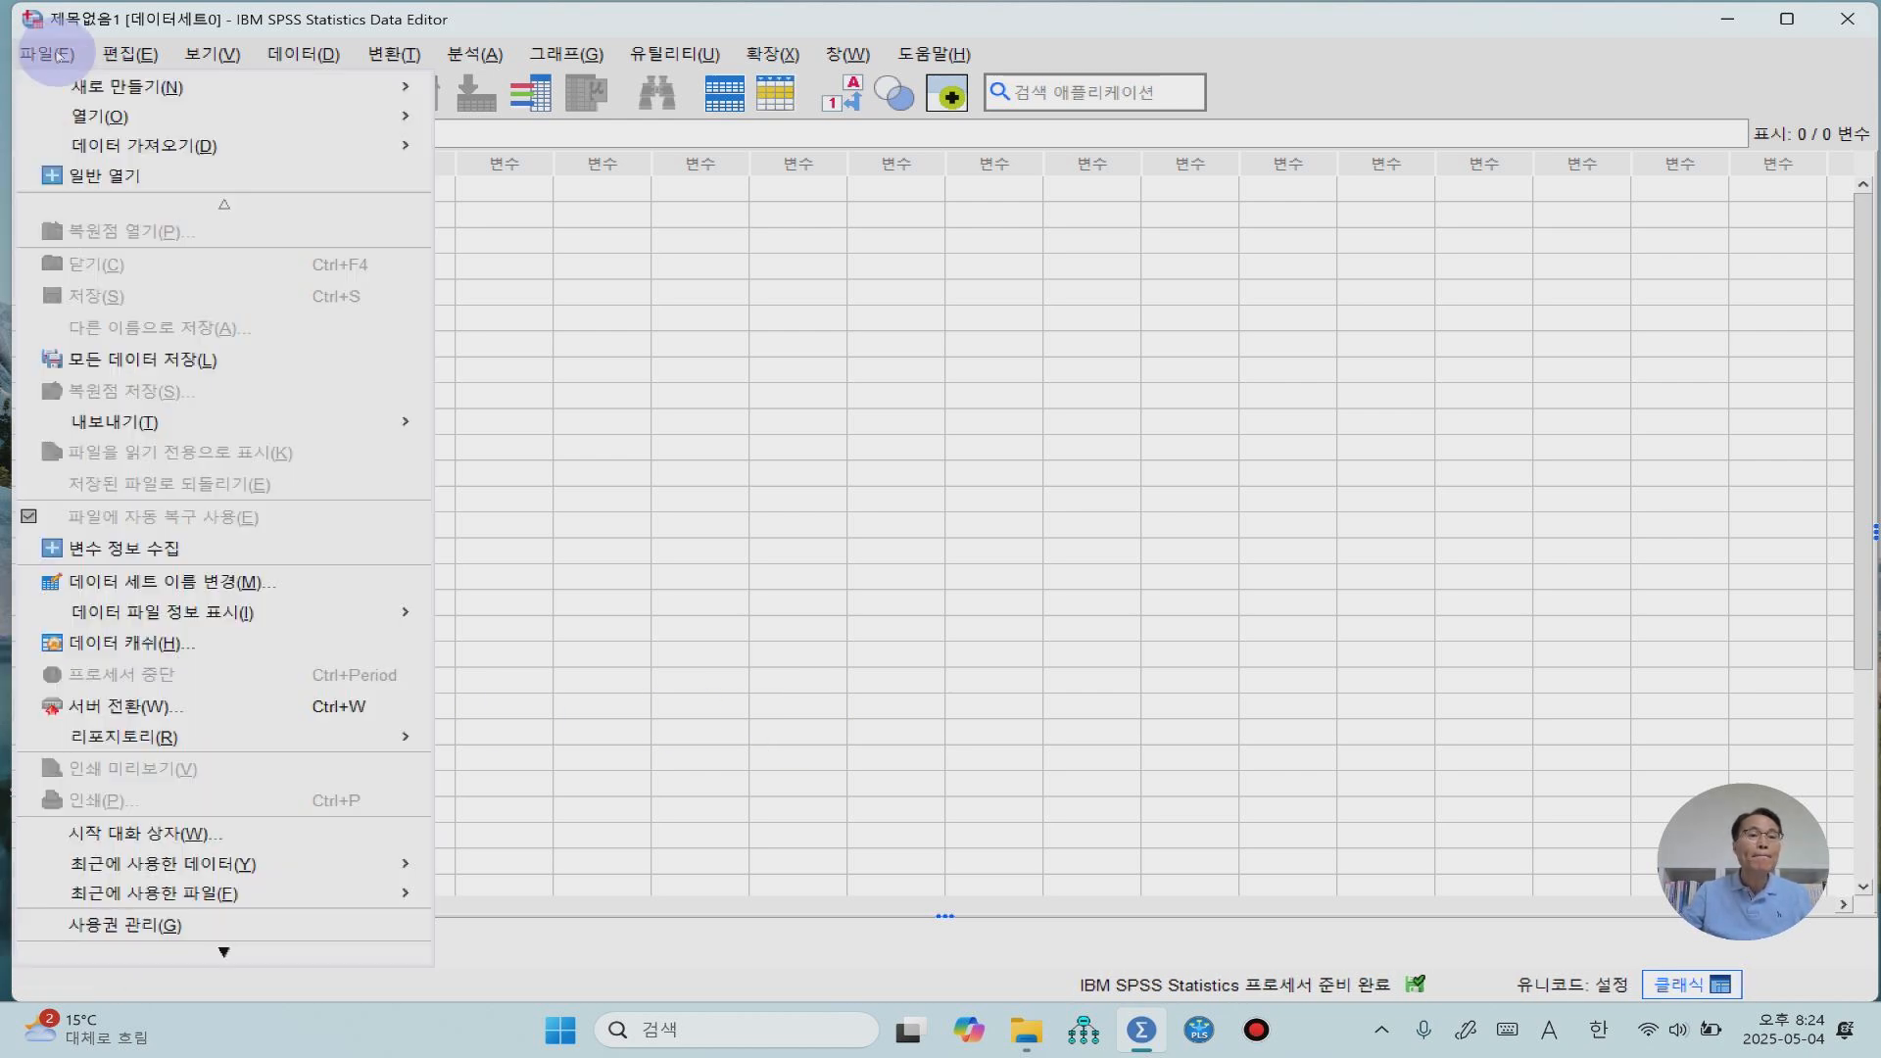
pyautogui.moveTo(102, 118)
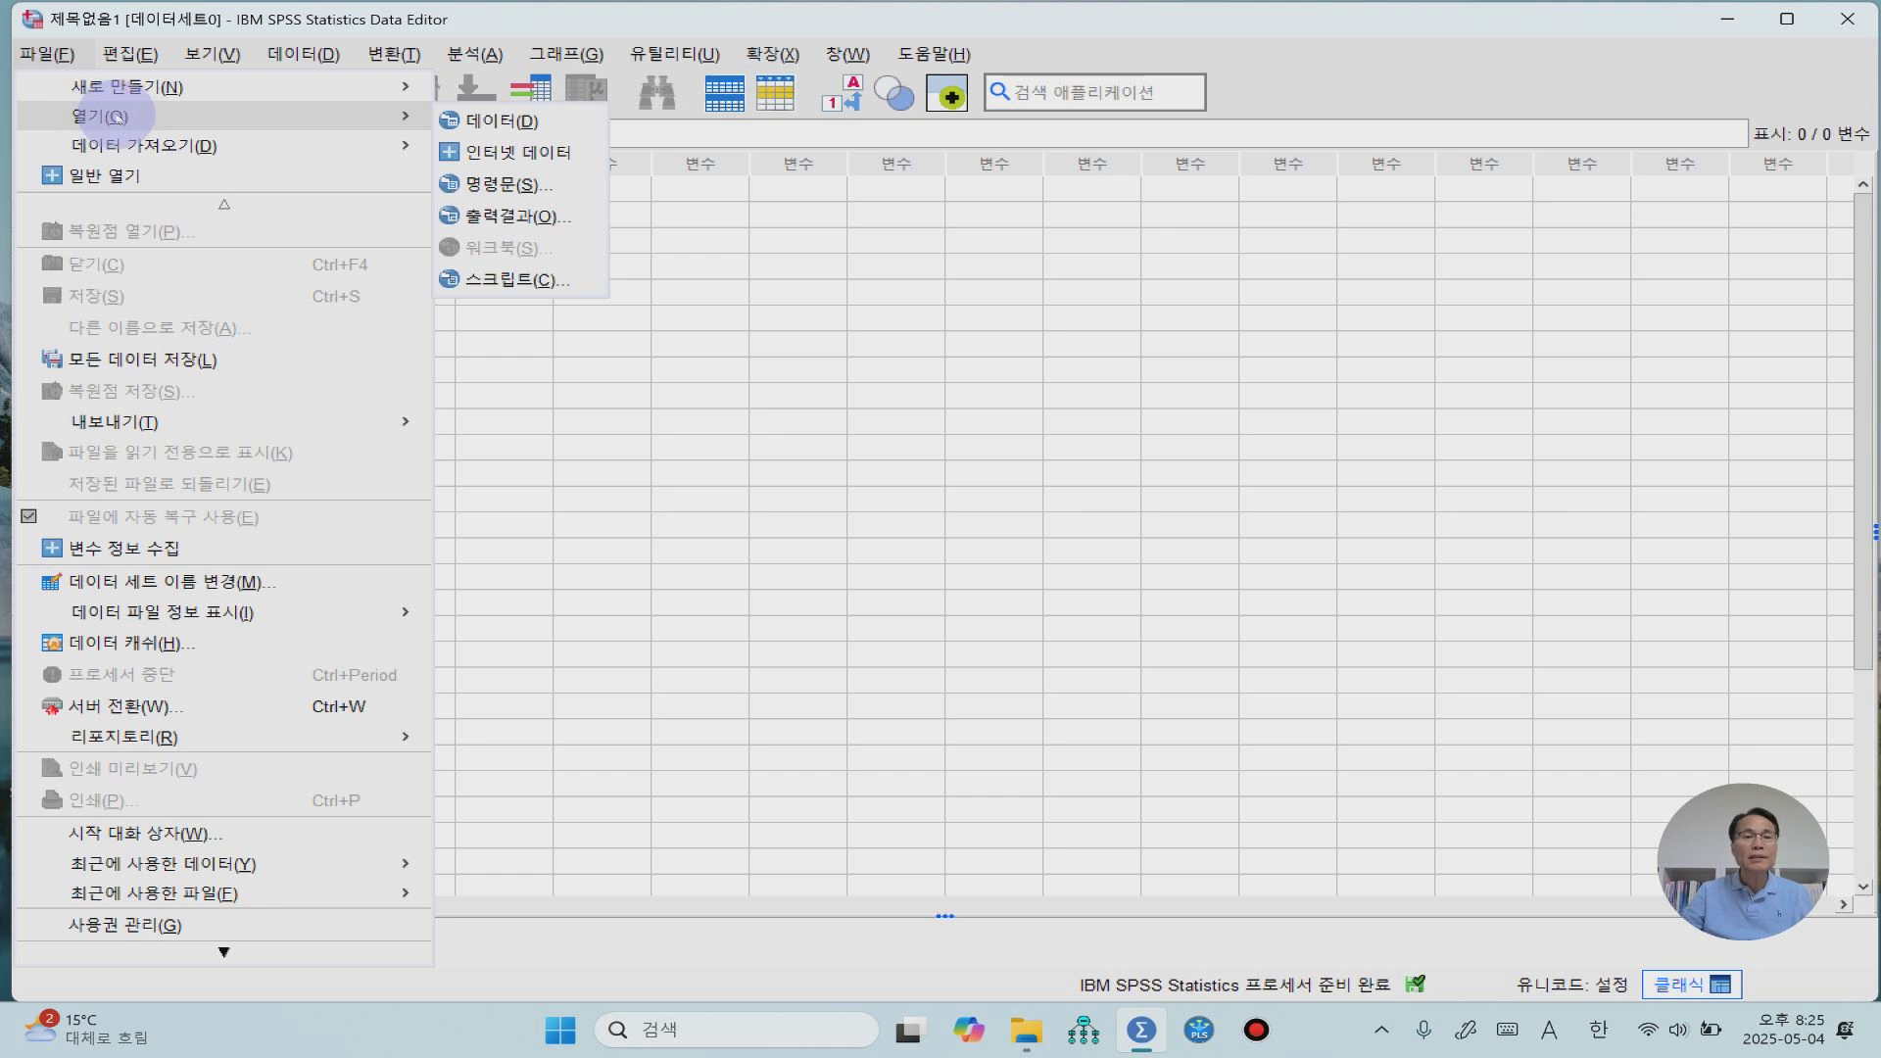
pyautogui.click(526, 121)
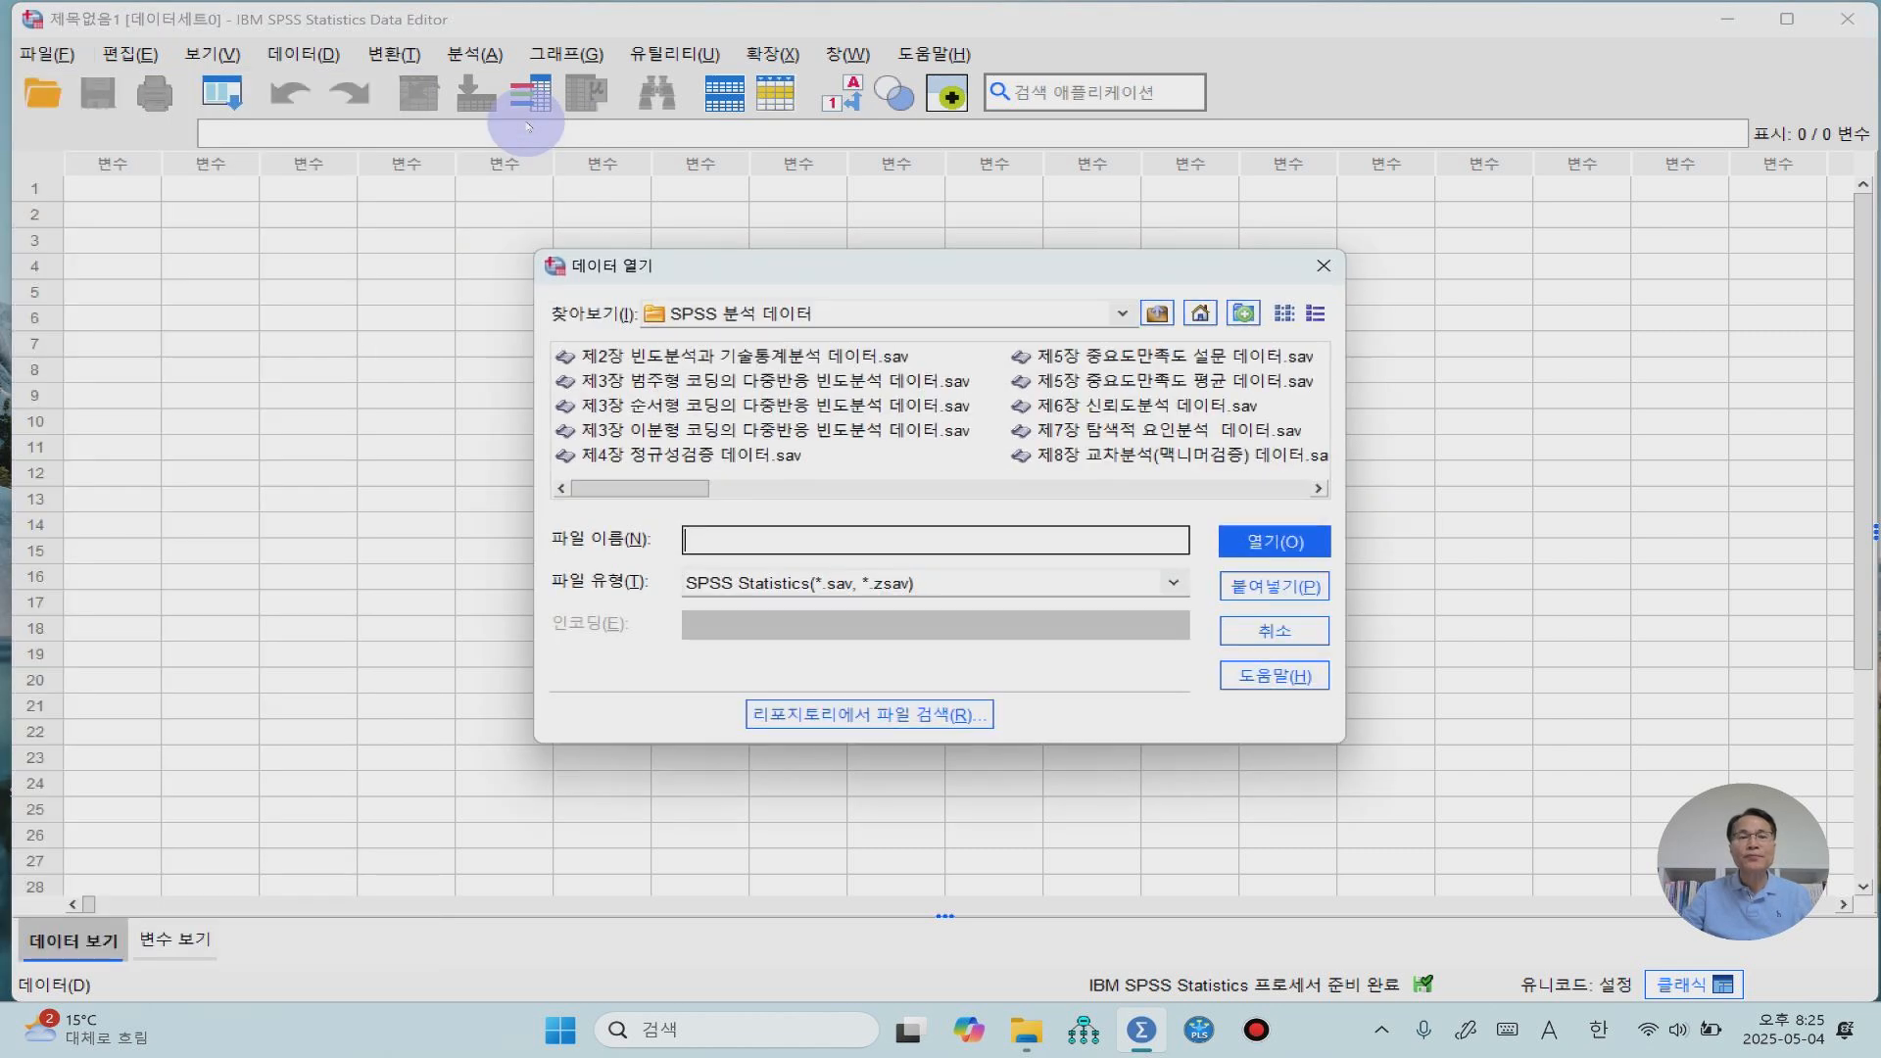
pyautogui.moveTo(680, 486); pyautogui.dragTo(744, 487)
pyautogui.click(783, 432)
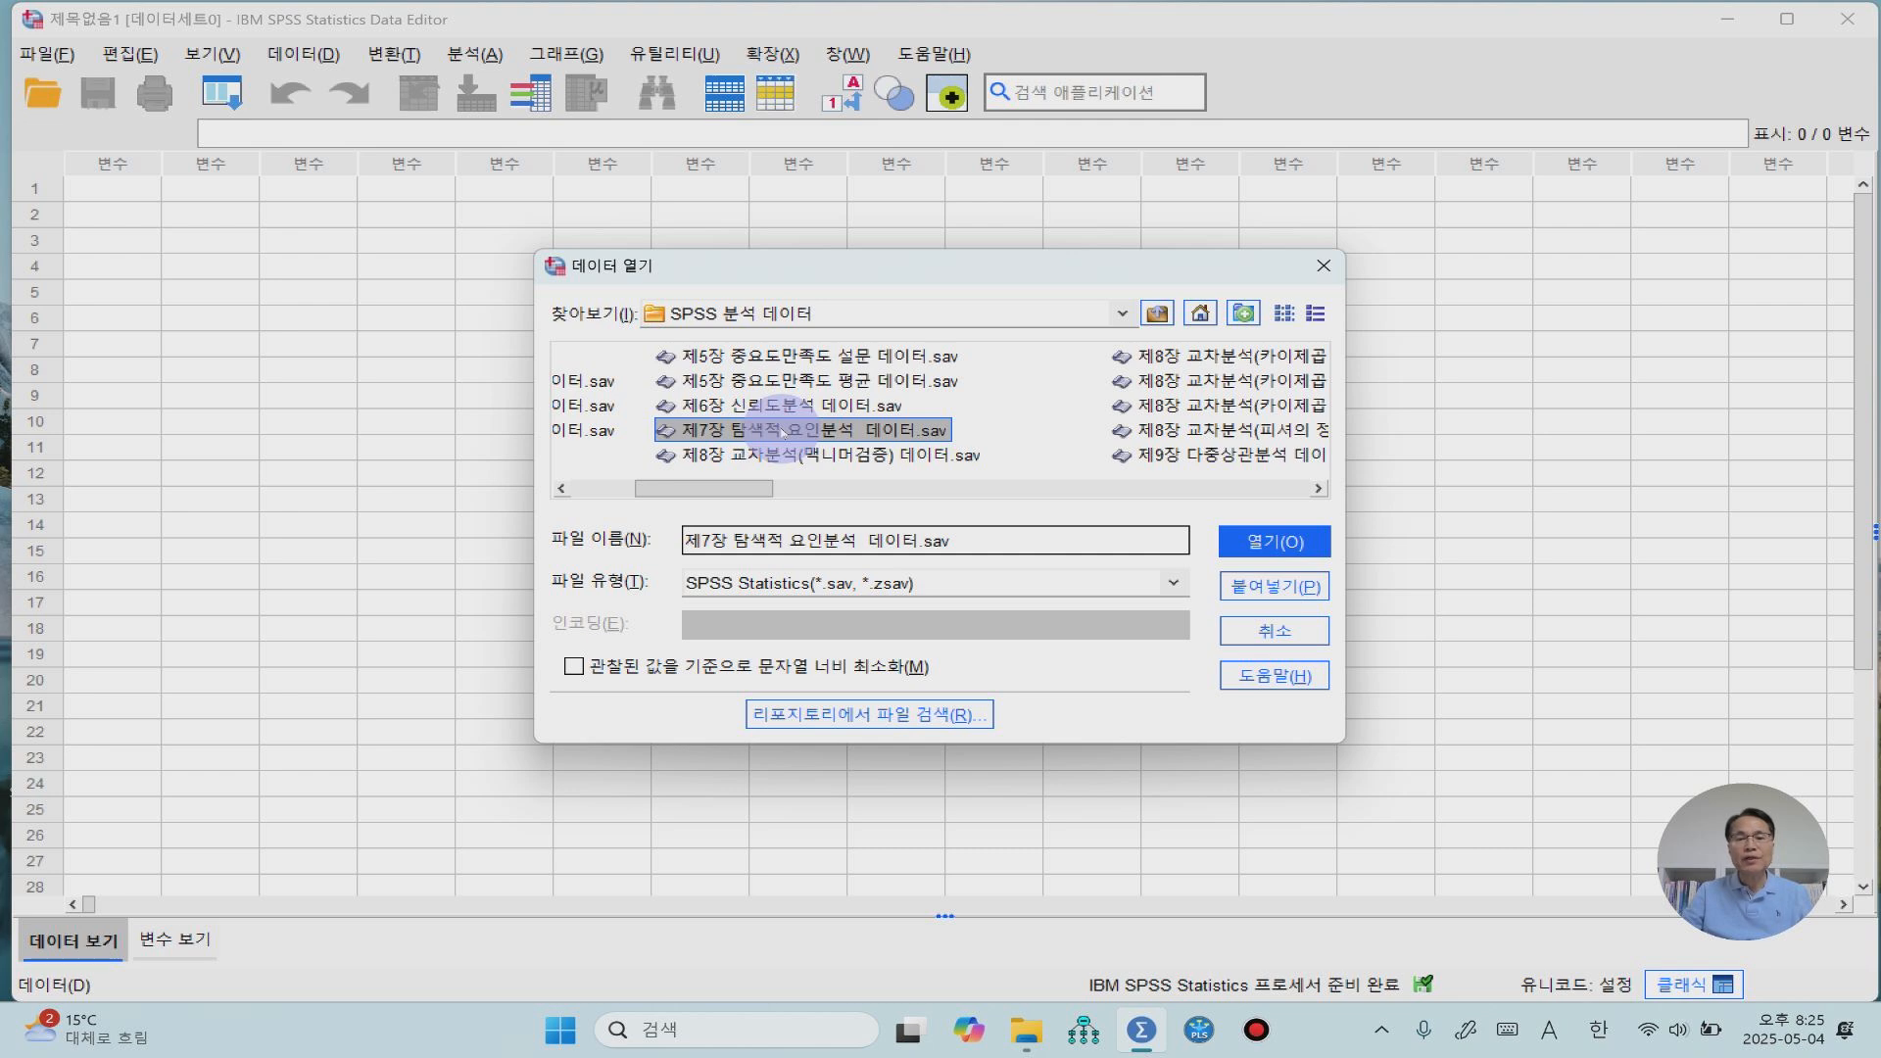
pyautogui.click(1280, 543)
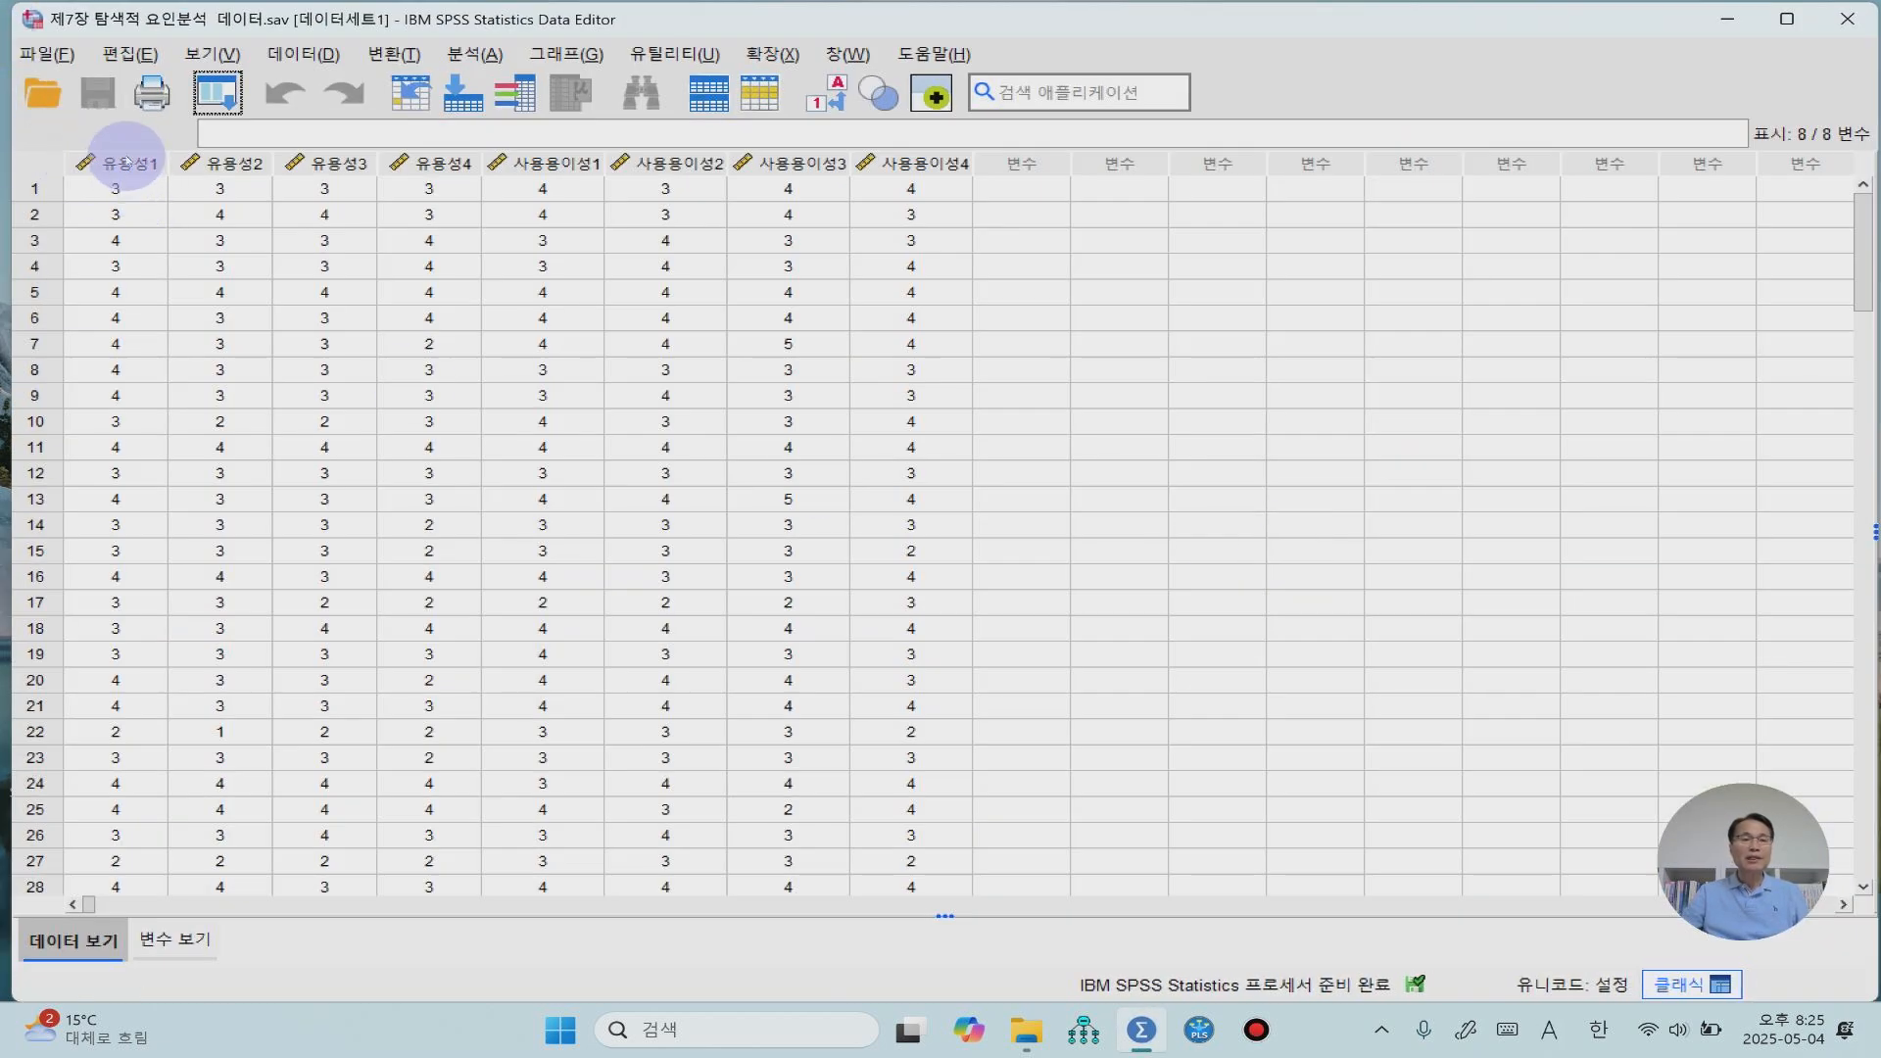
# Examine the data columns of the 유용성 and 사용용이성 items.
pyautogui.moveTo(126, 162); pyautogui.dragTo(436, 164)
pyautogui.moveTo(554, 165); pyautogui.dragTo(867, 191)
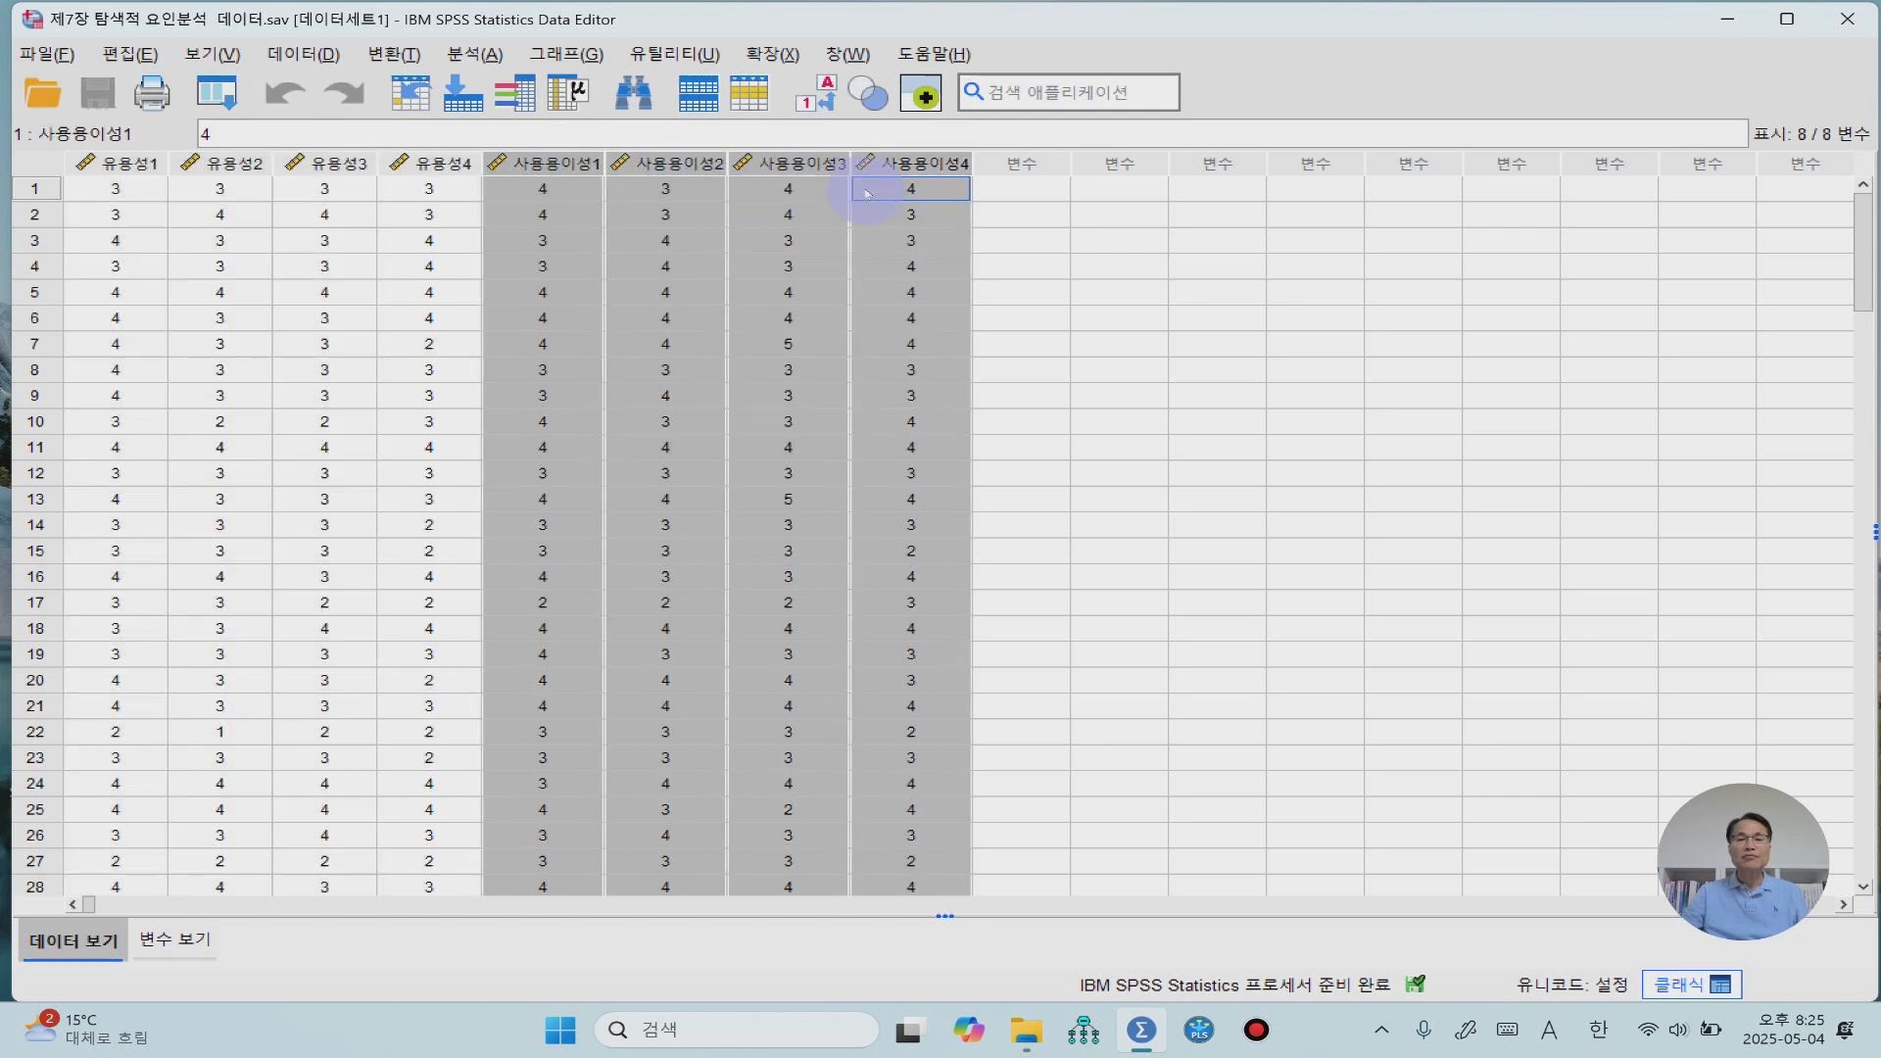
pyautogui.click(95, 162)
pyautogui.click(233, 162)
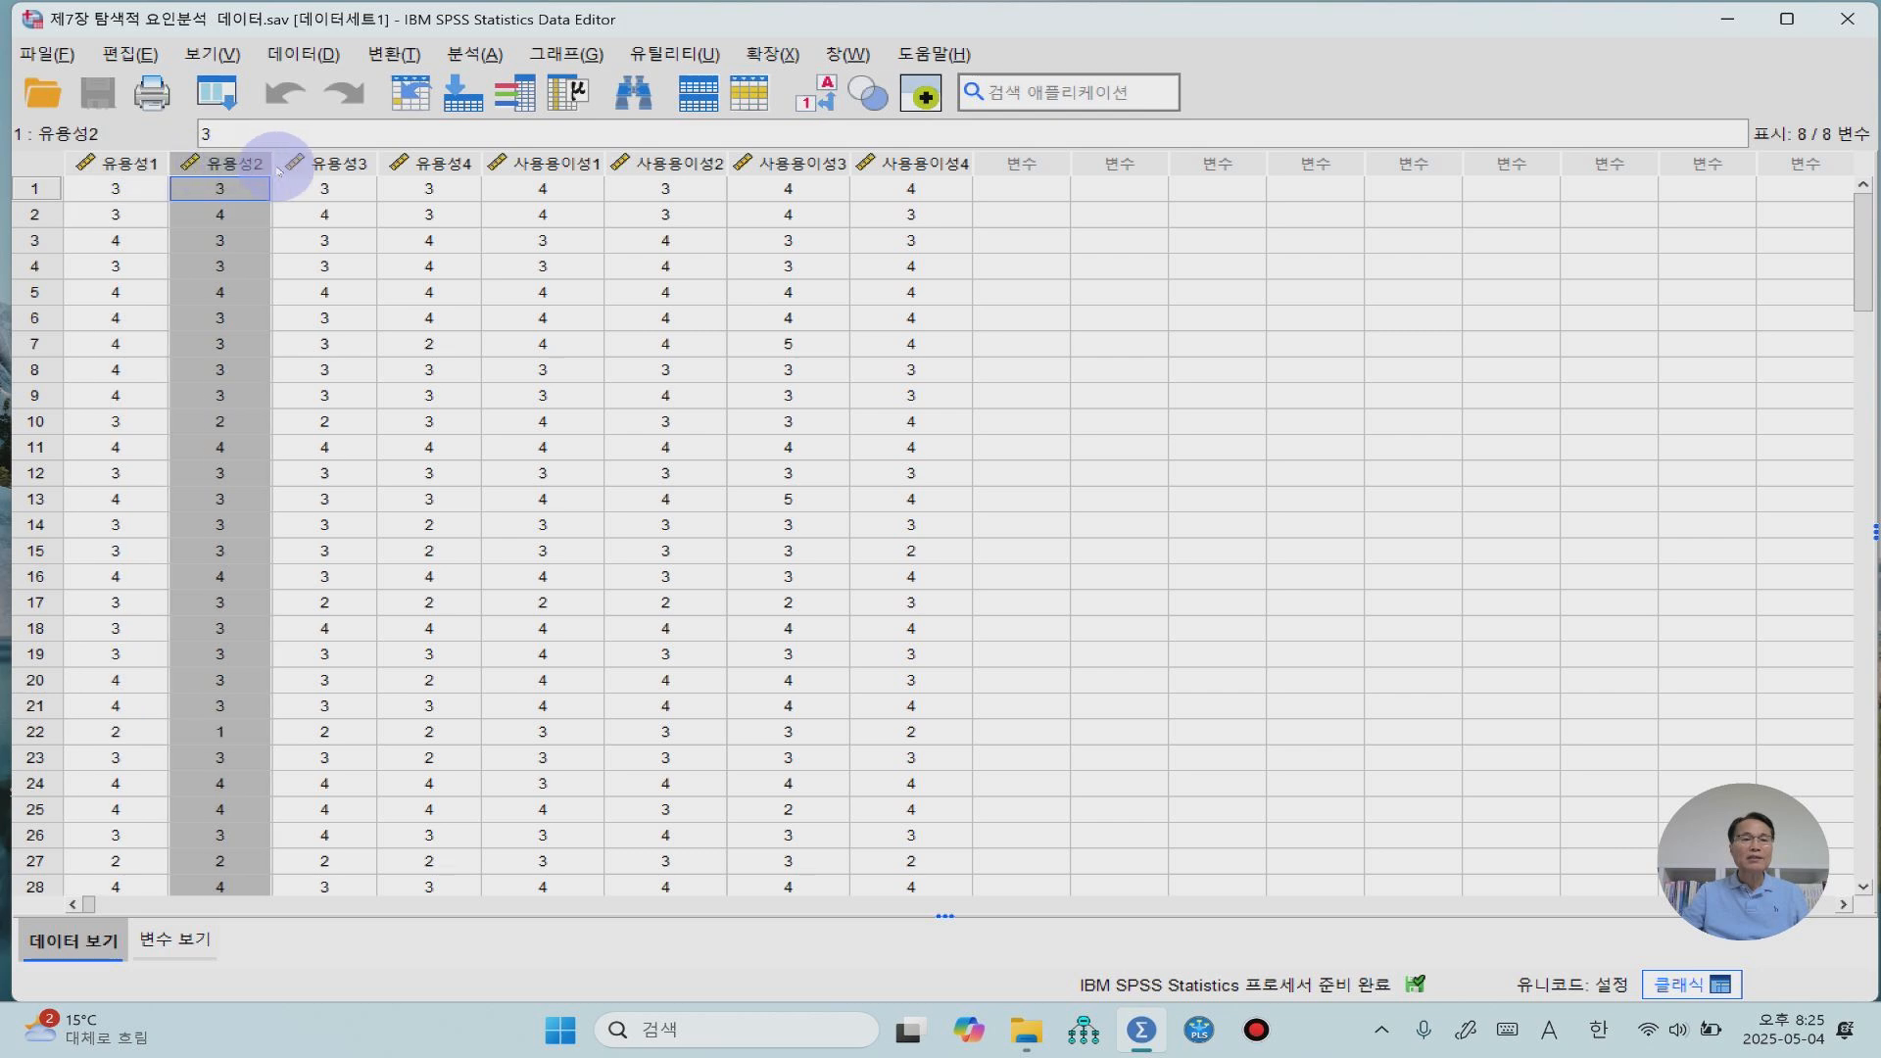
pyautogui.click(329, 165)
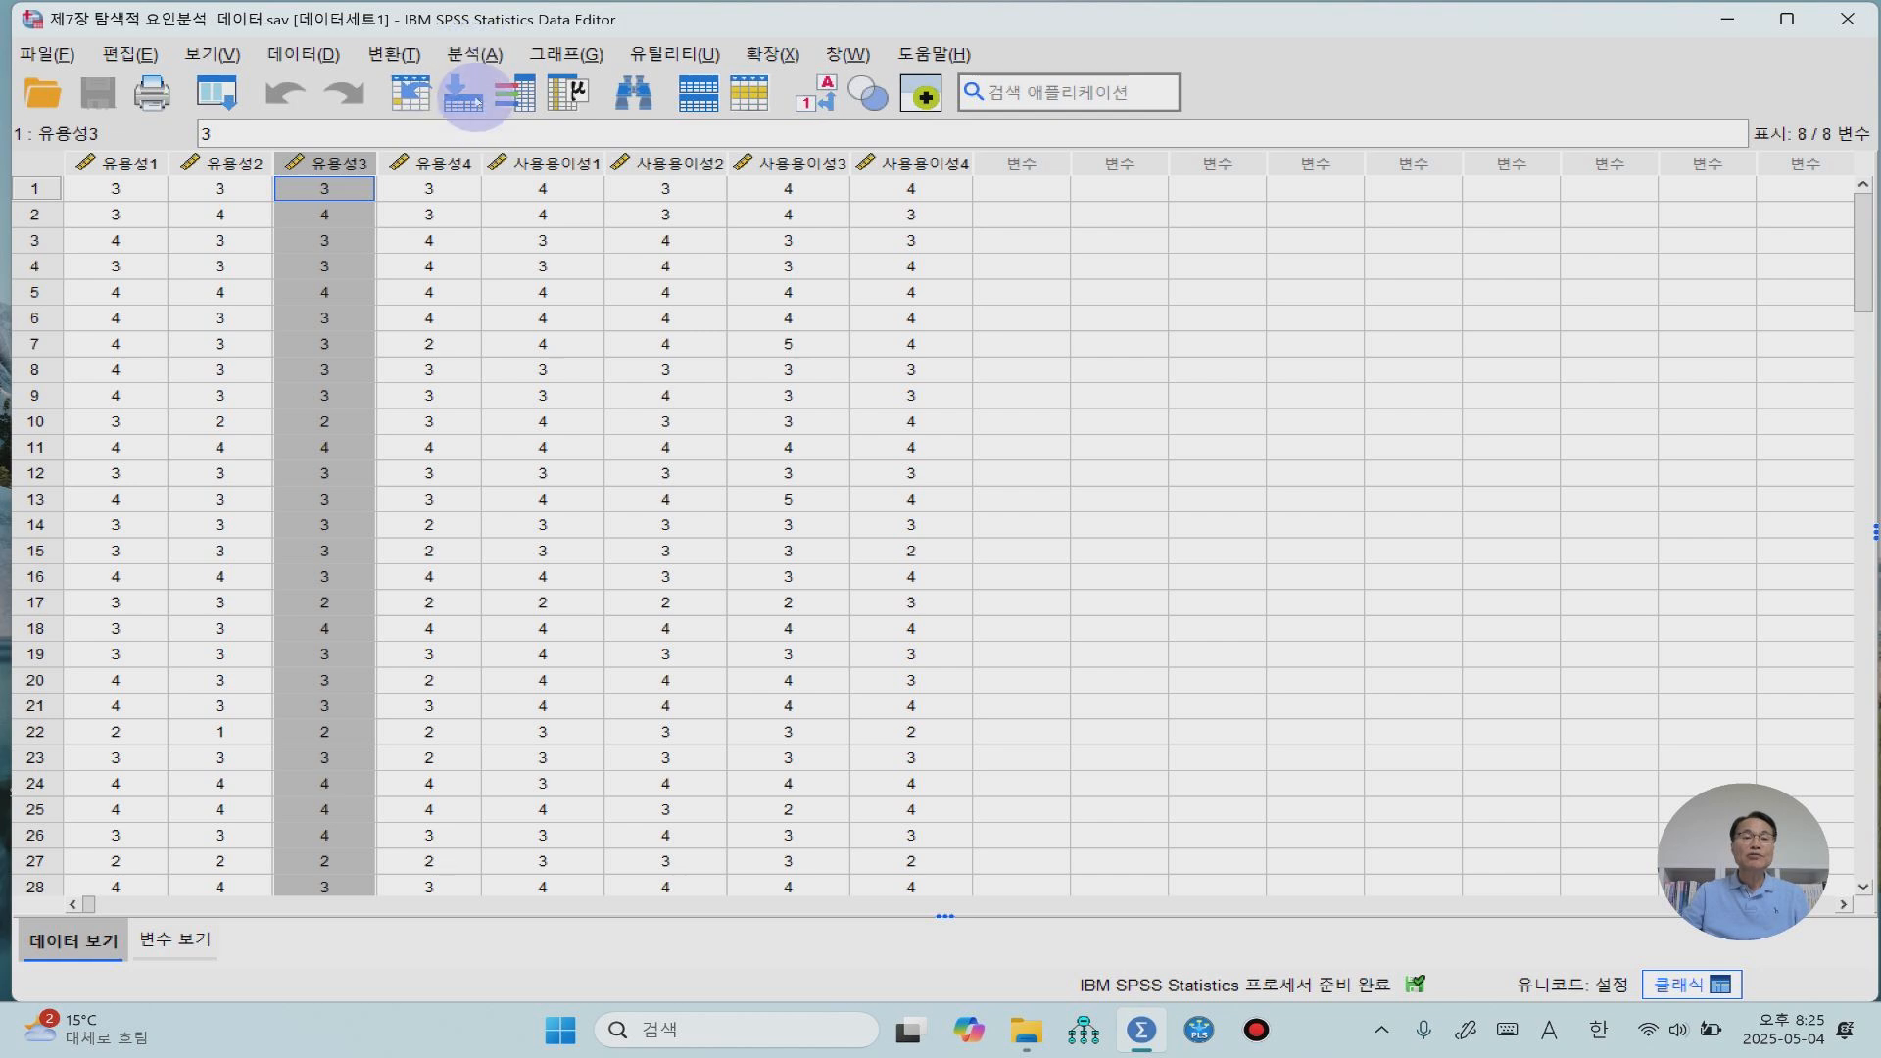
# Start a factor analysis (요인분석) with all variables from 유용성1 to 사용용이성4 as analysis variables.
pyautogui.click(479, 54)
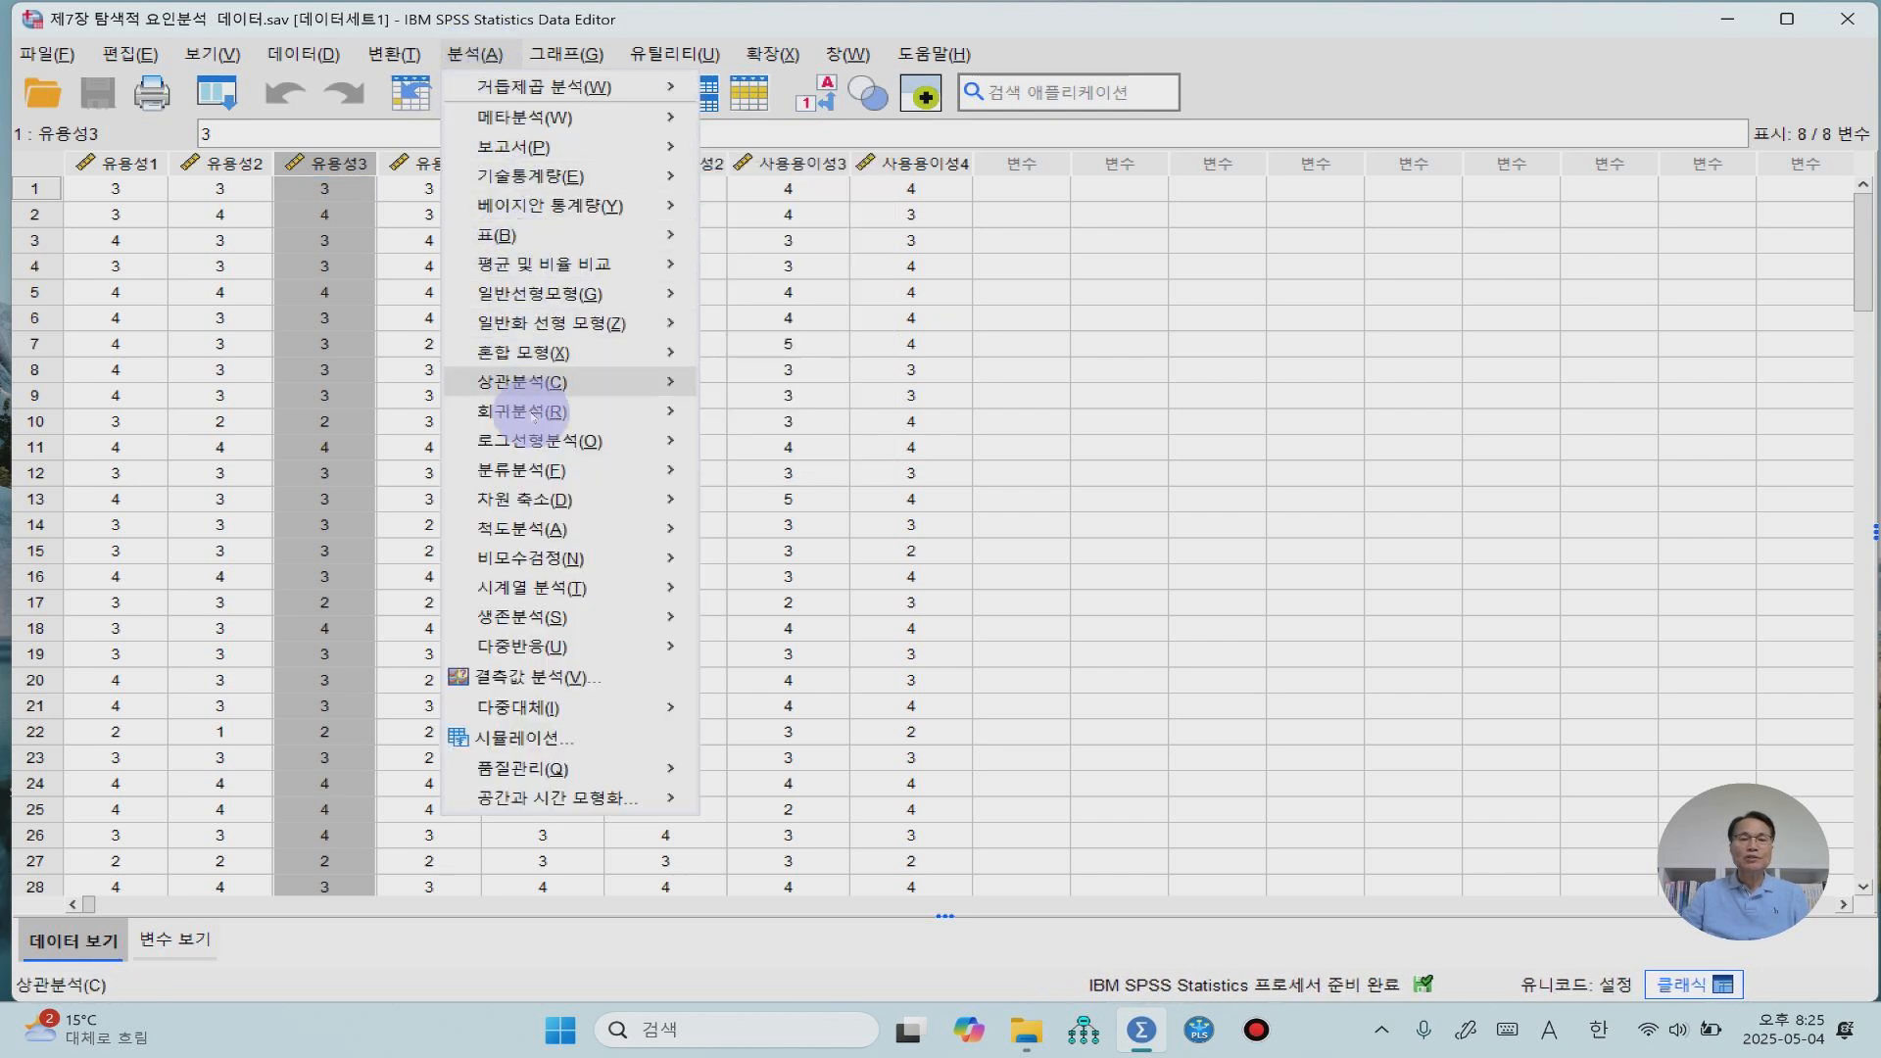
pyautogui.moveTo(538, 499)
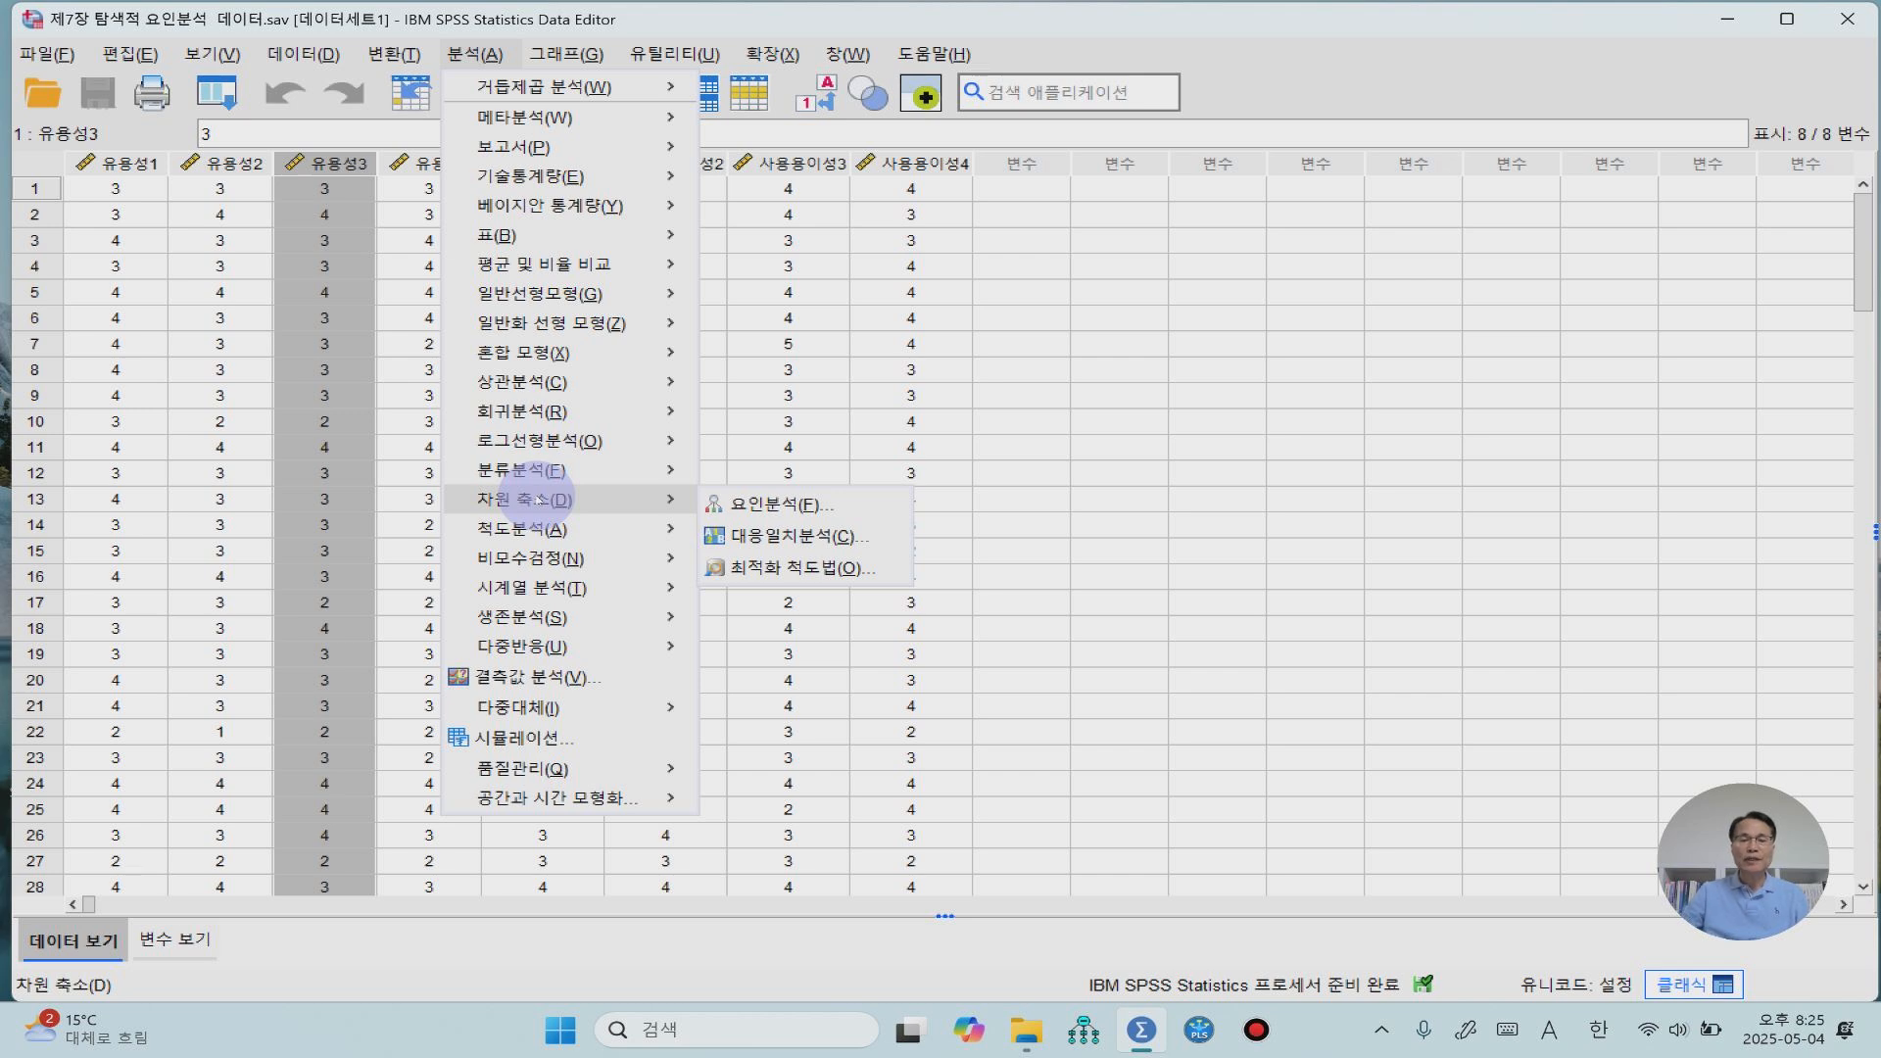
pyautogui.click(799, 520)
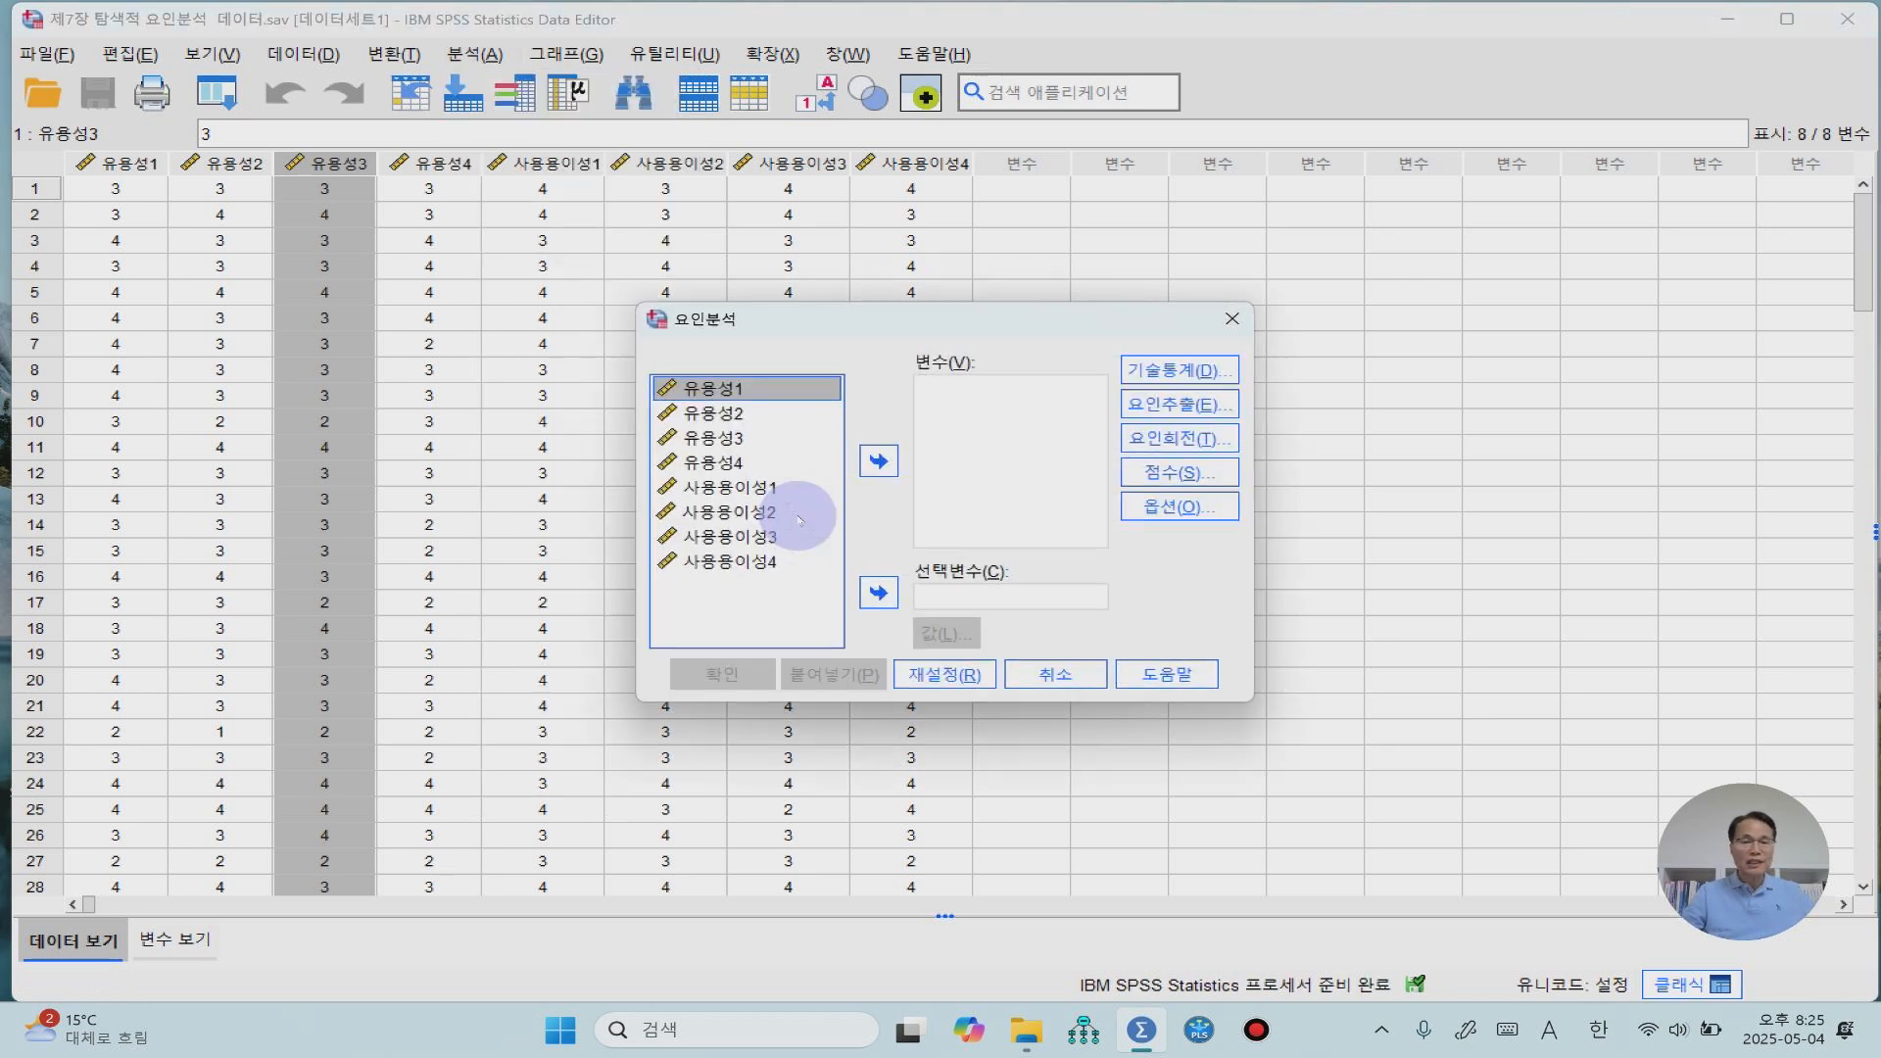
pyautogui.keyDown('shift'); pyautogui.click(745, 562); pyautogui.keyUp('shift')
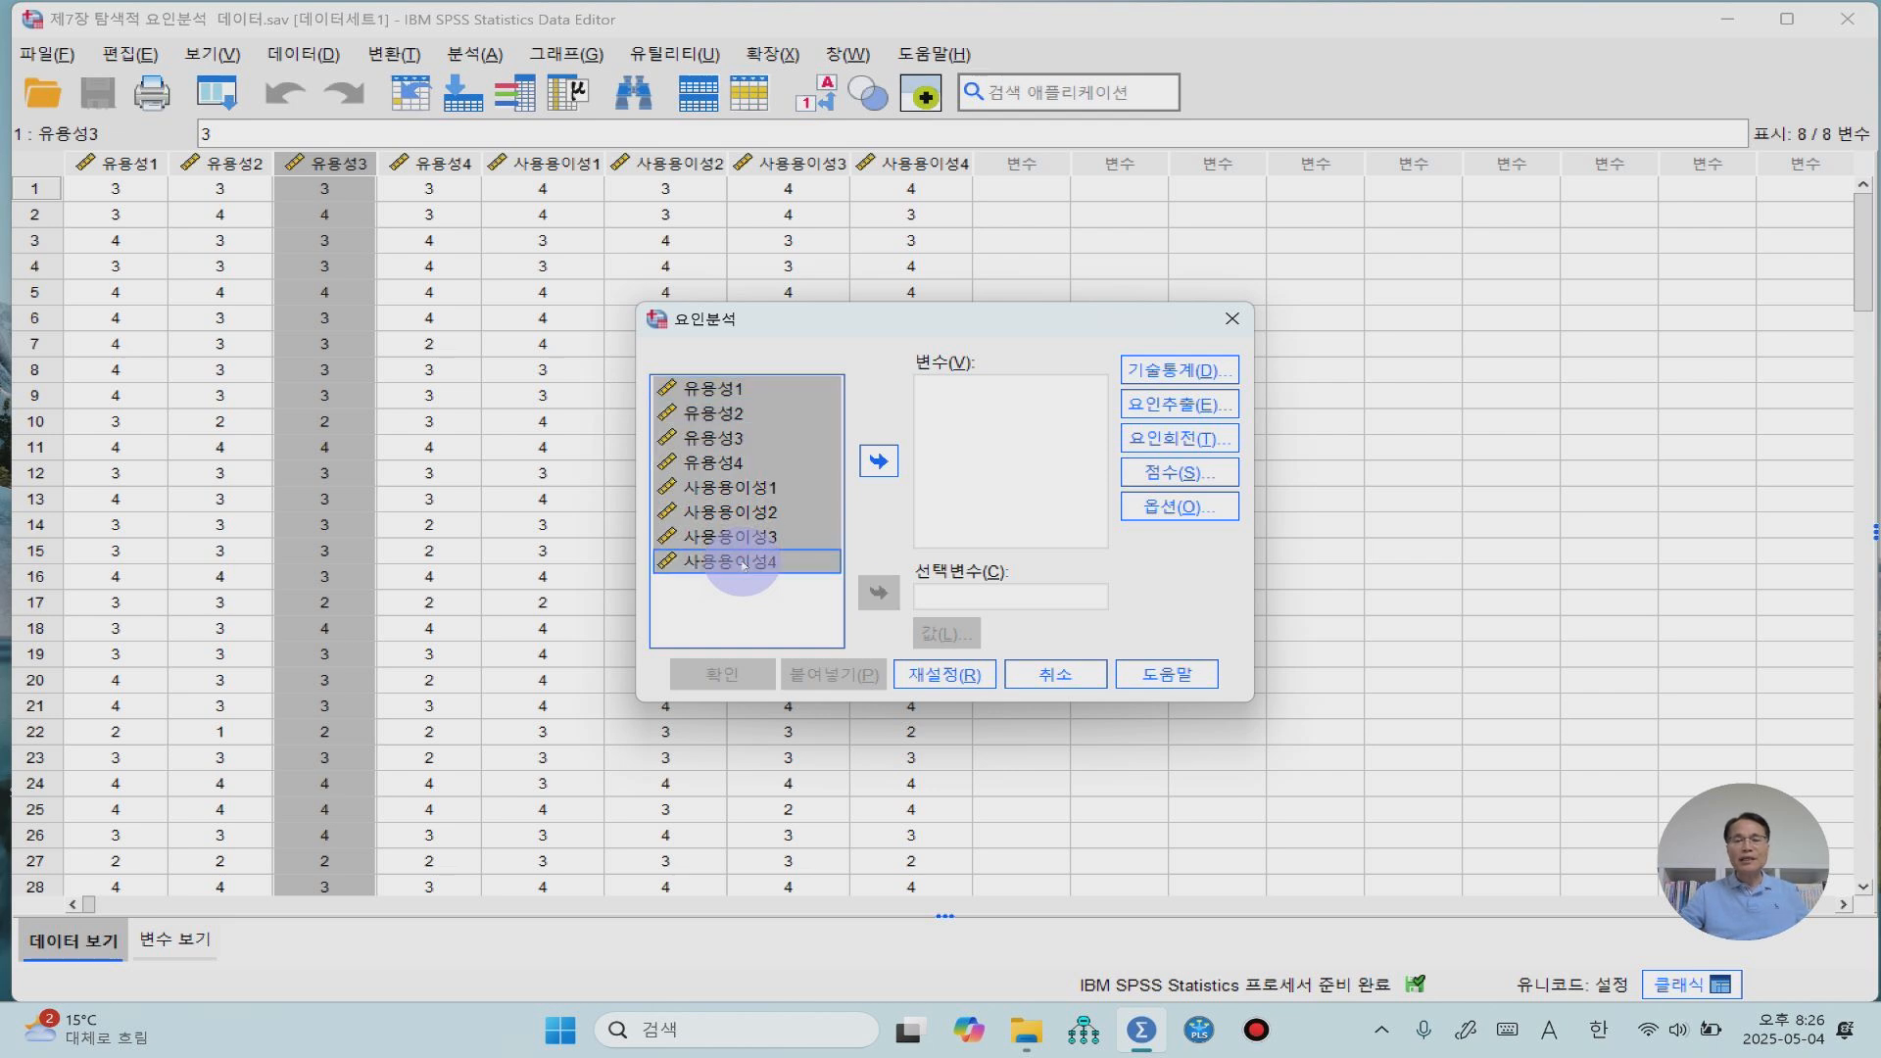
pyautogui.click(880, 462)
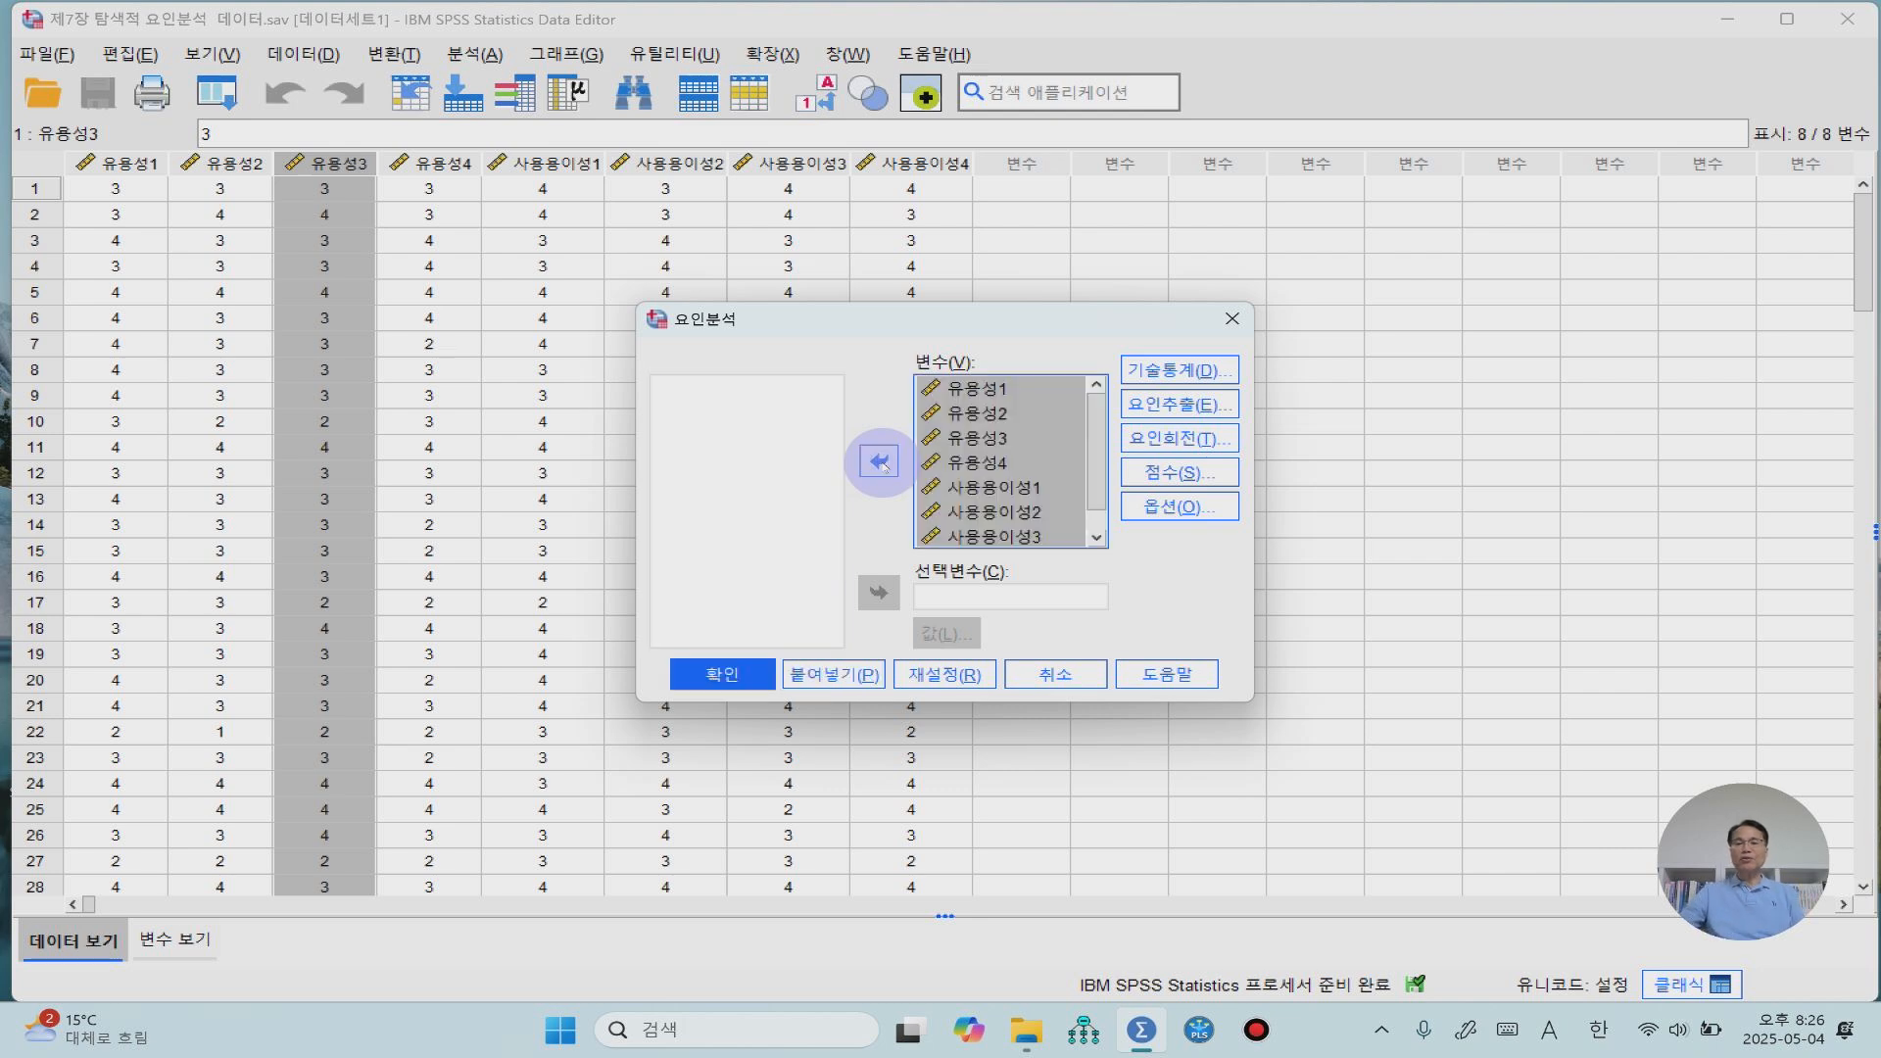
# Include the KMO and Bartlett's test of sphericity (KMO와 Bartlett의 구형성 검정) in the factor analysis descriptives.
pyautogui.click(1199, 374)
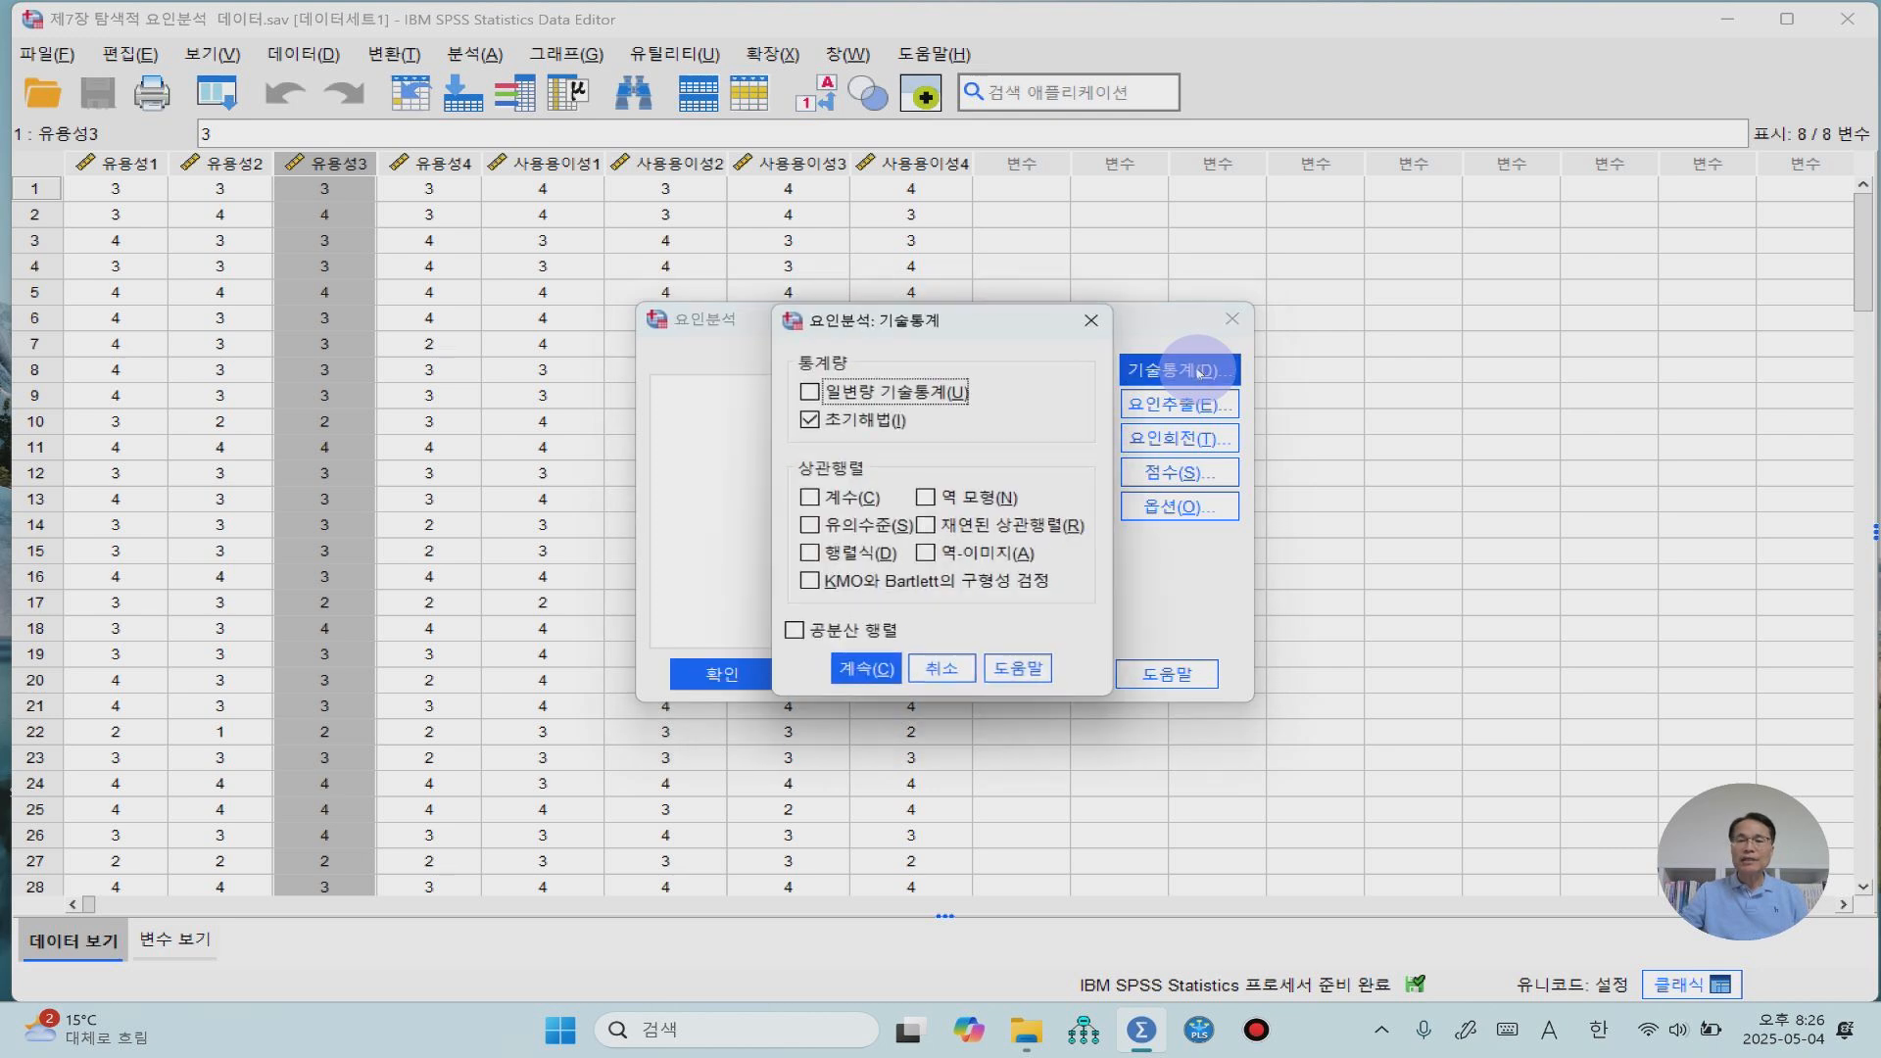
pyautogui.click(810, 584)
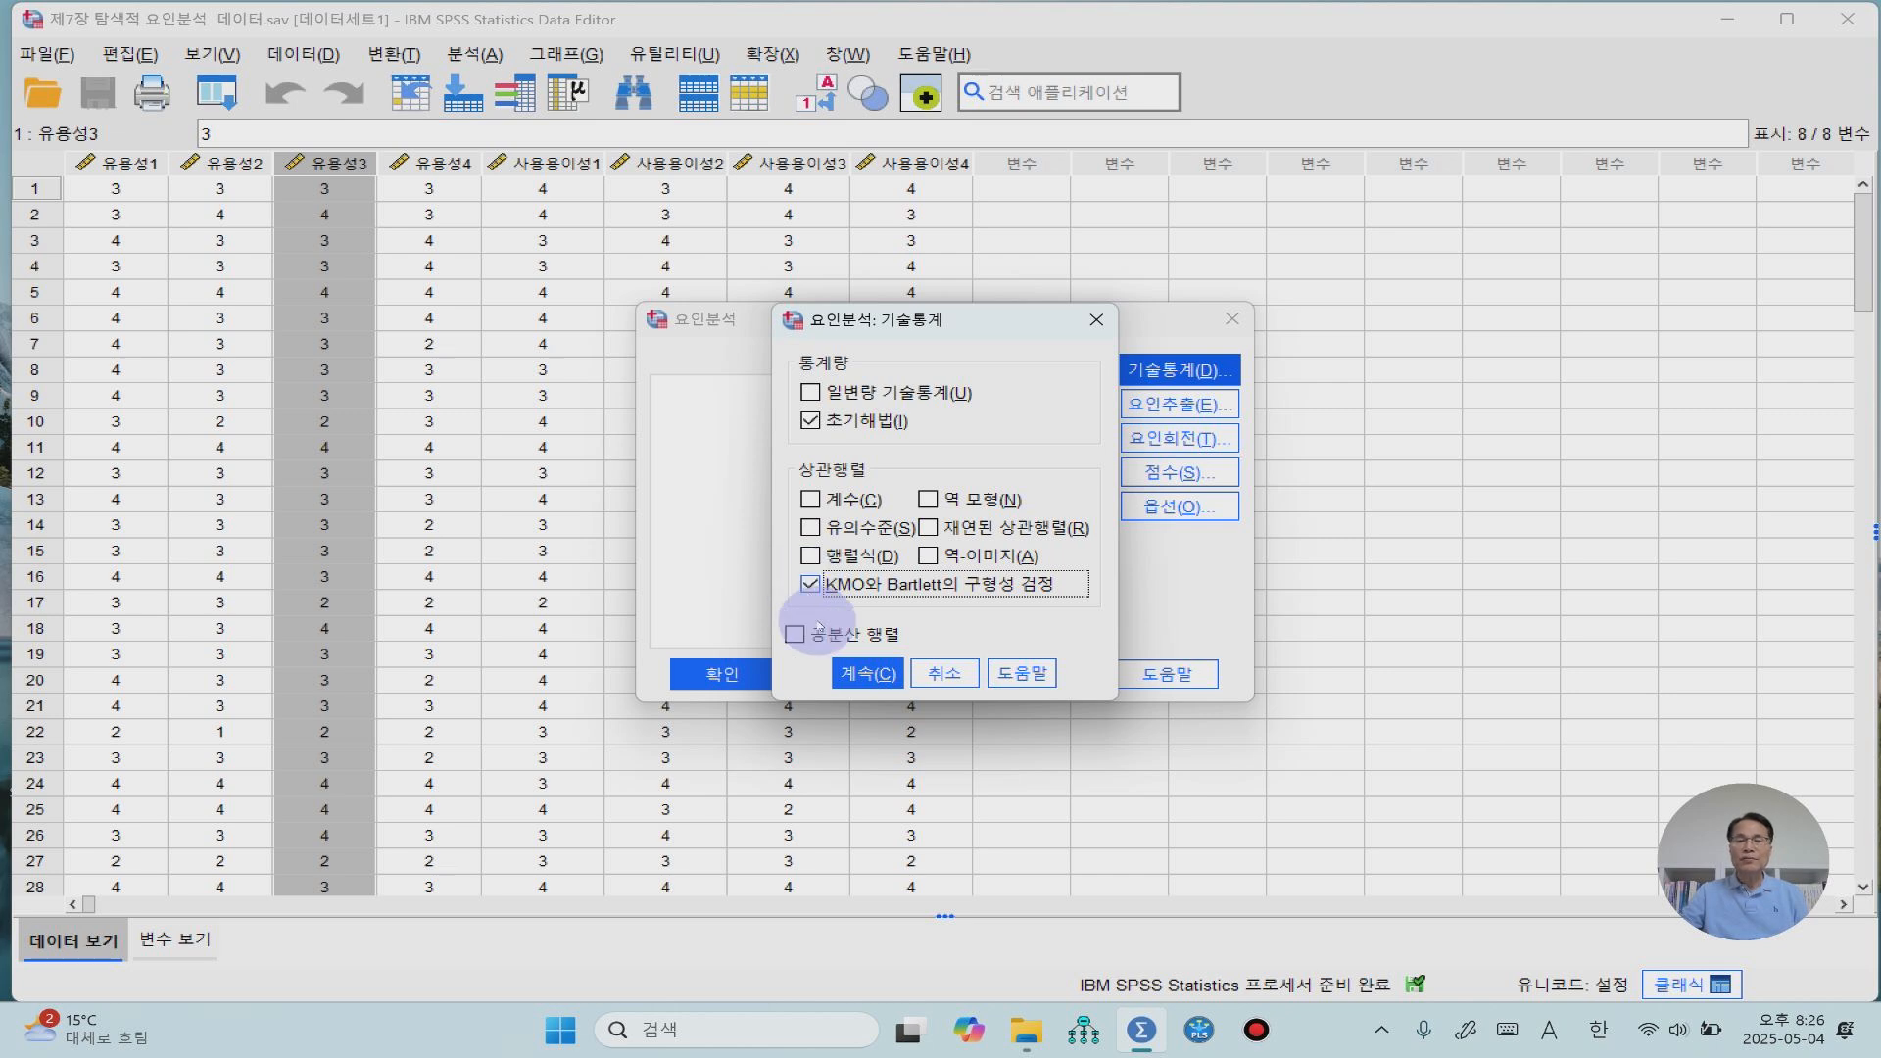
pyautogui.click(862, 673)
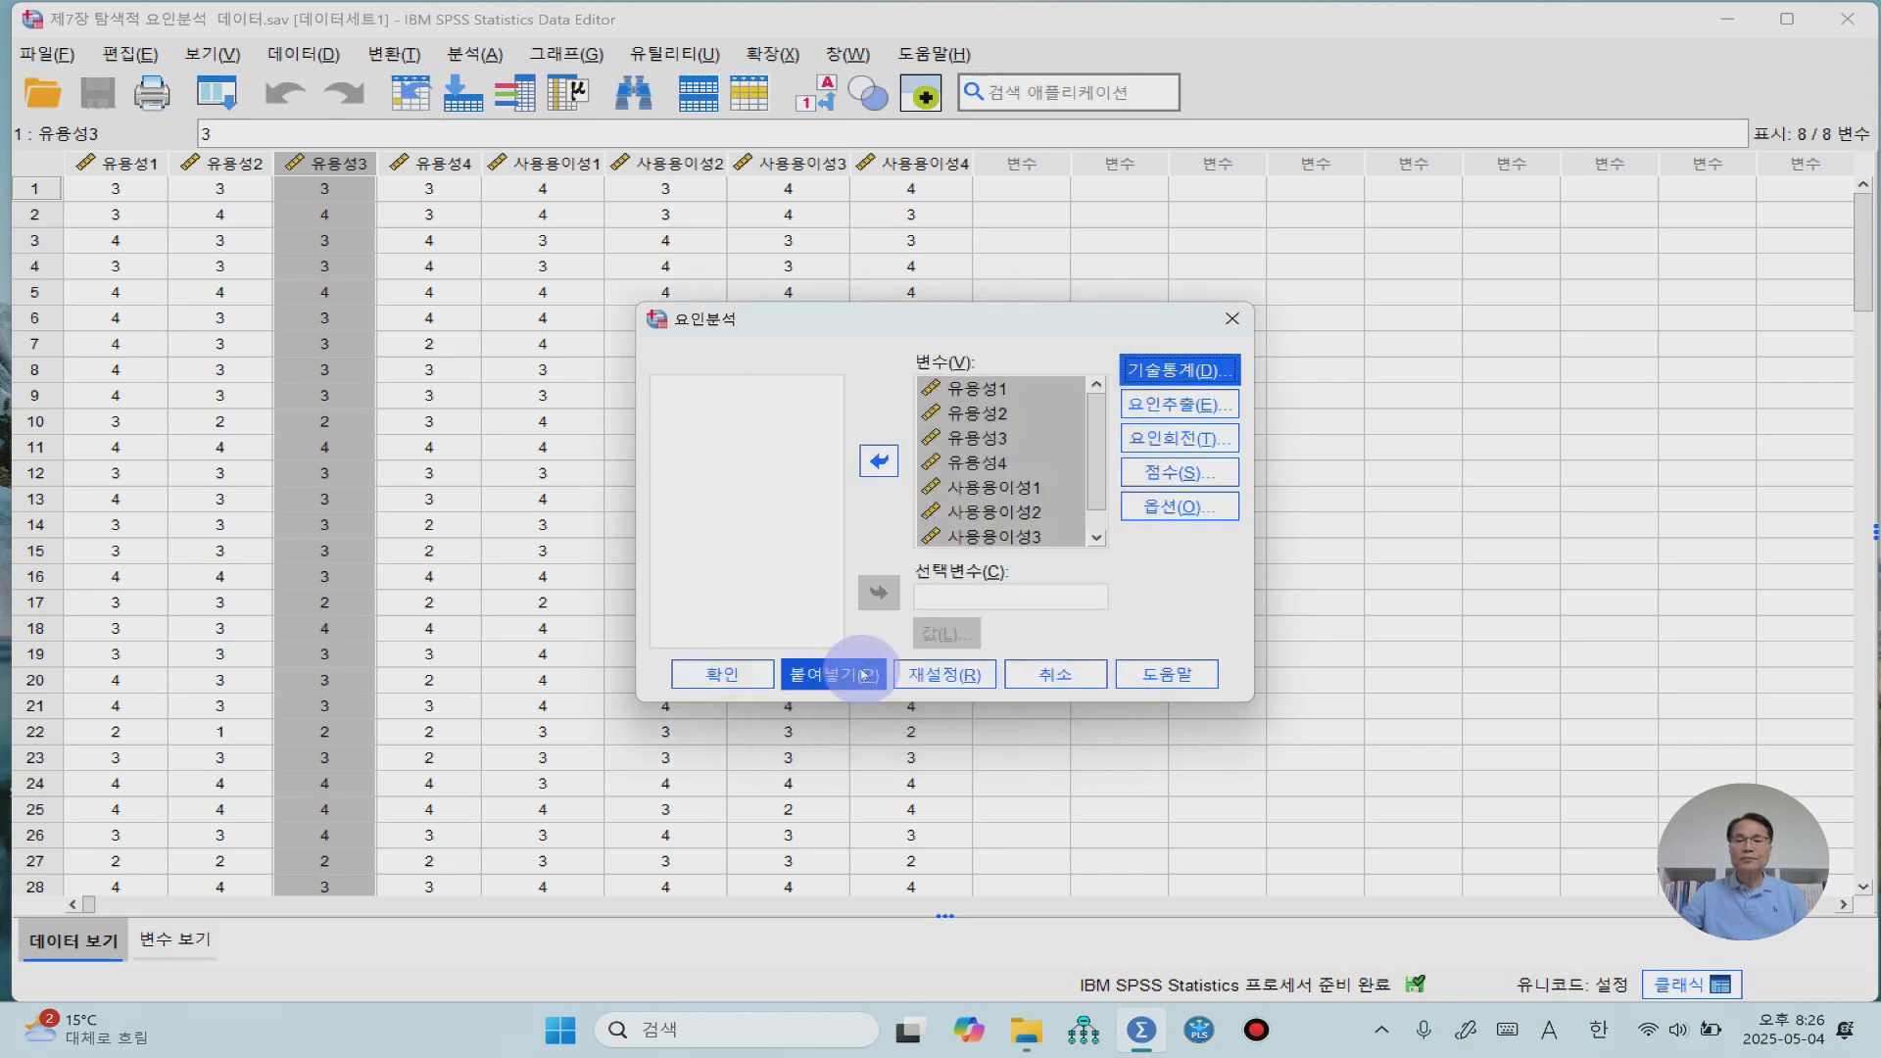
# Set the factor extraction to the maximum likelihood method (최대우도) with a fixed number of 2 factors.
pyautogui.click(1198, 404)
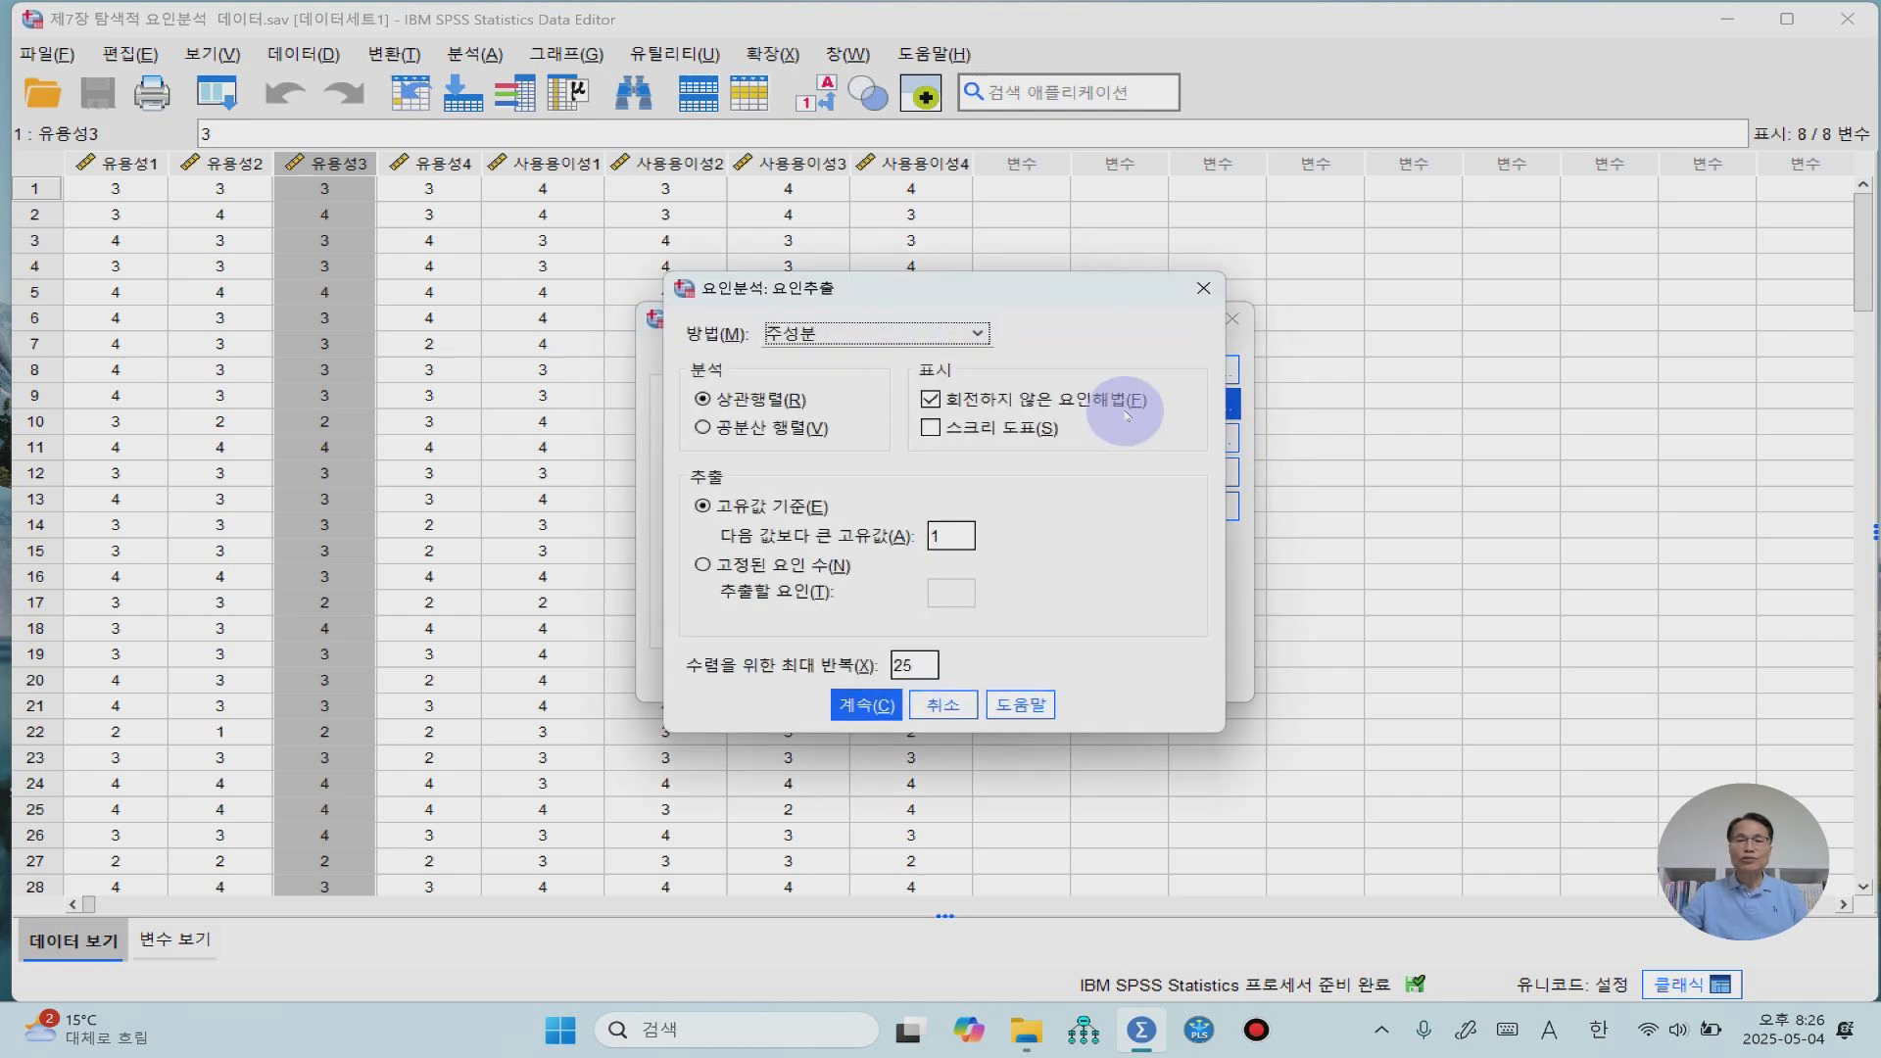
pyautogui.click(852, 338)
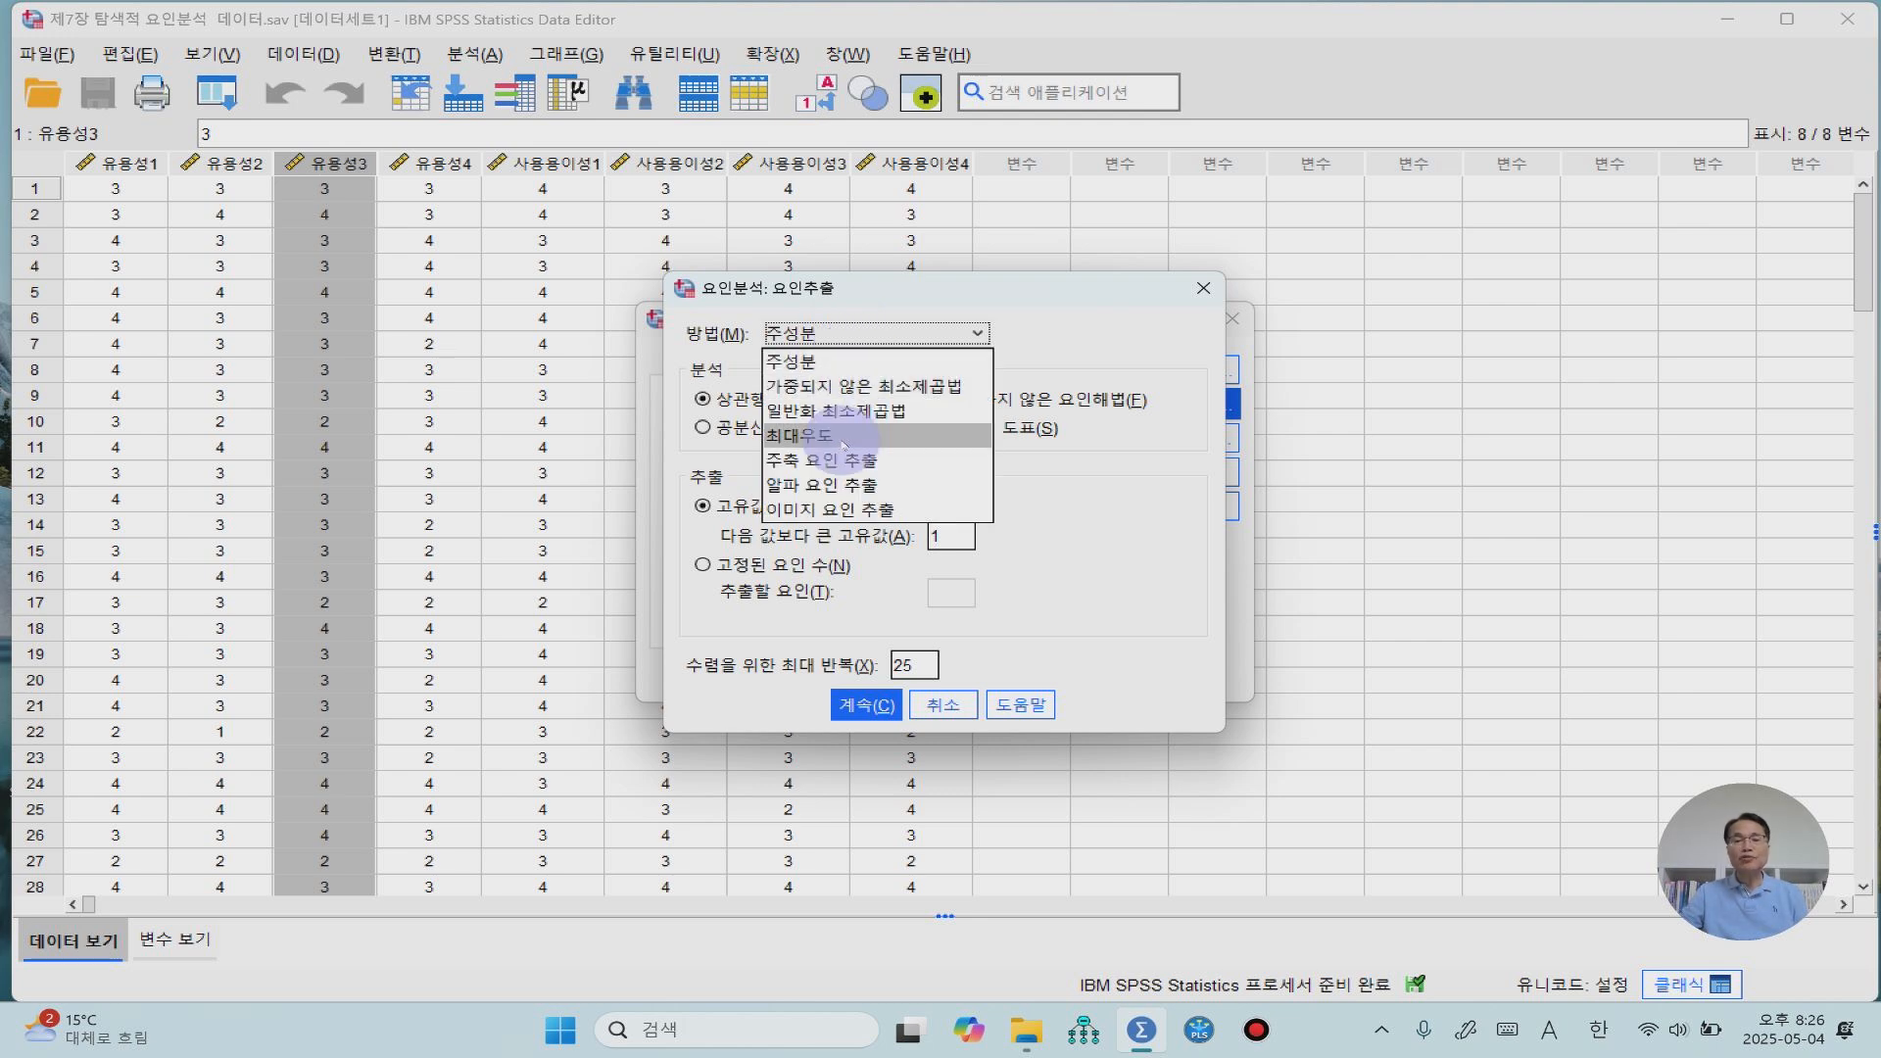
pyautogui.click(843, 446)
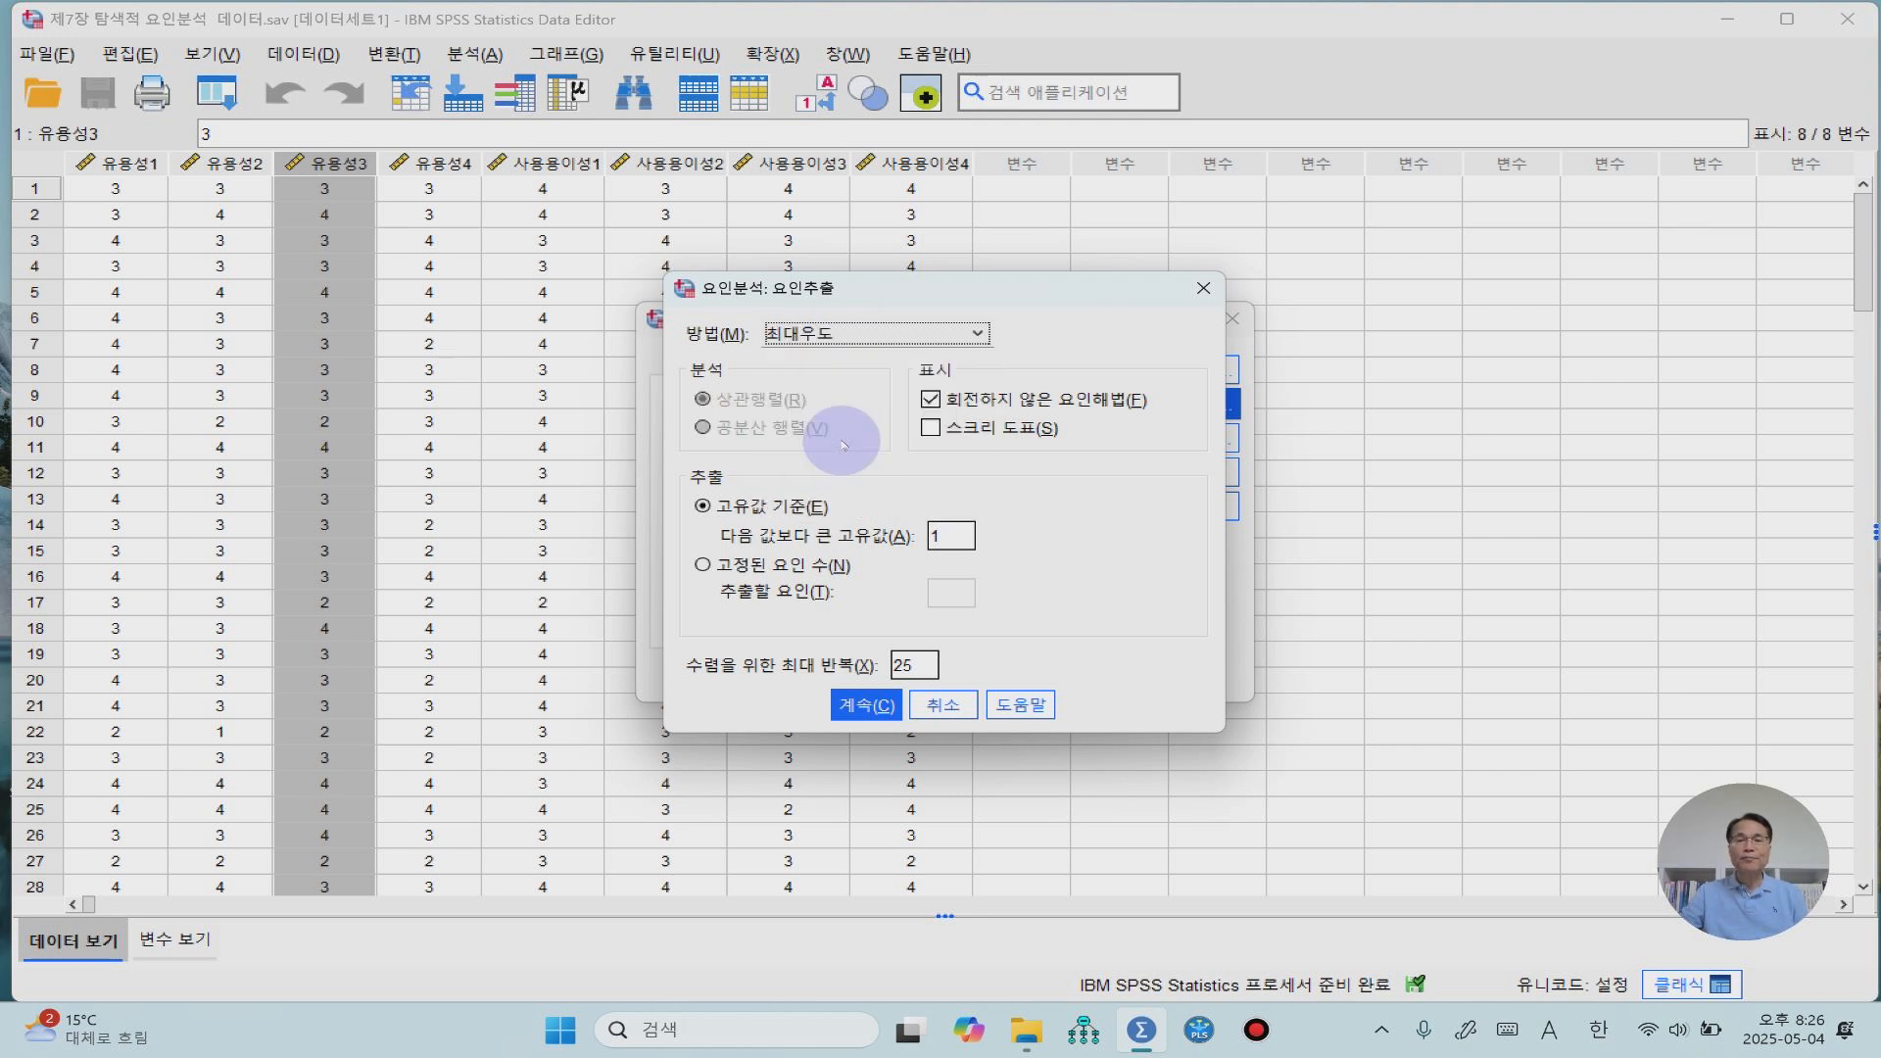
pyautogui.click(714, 566)
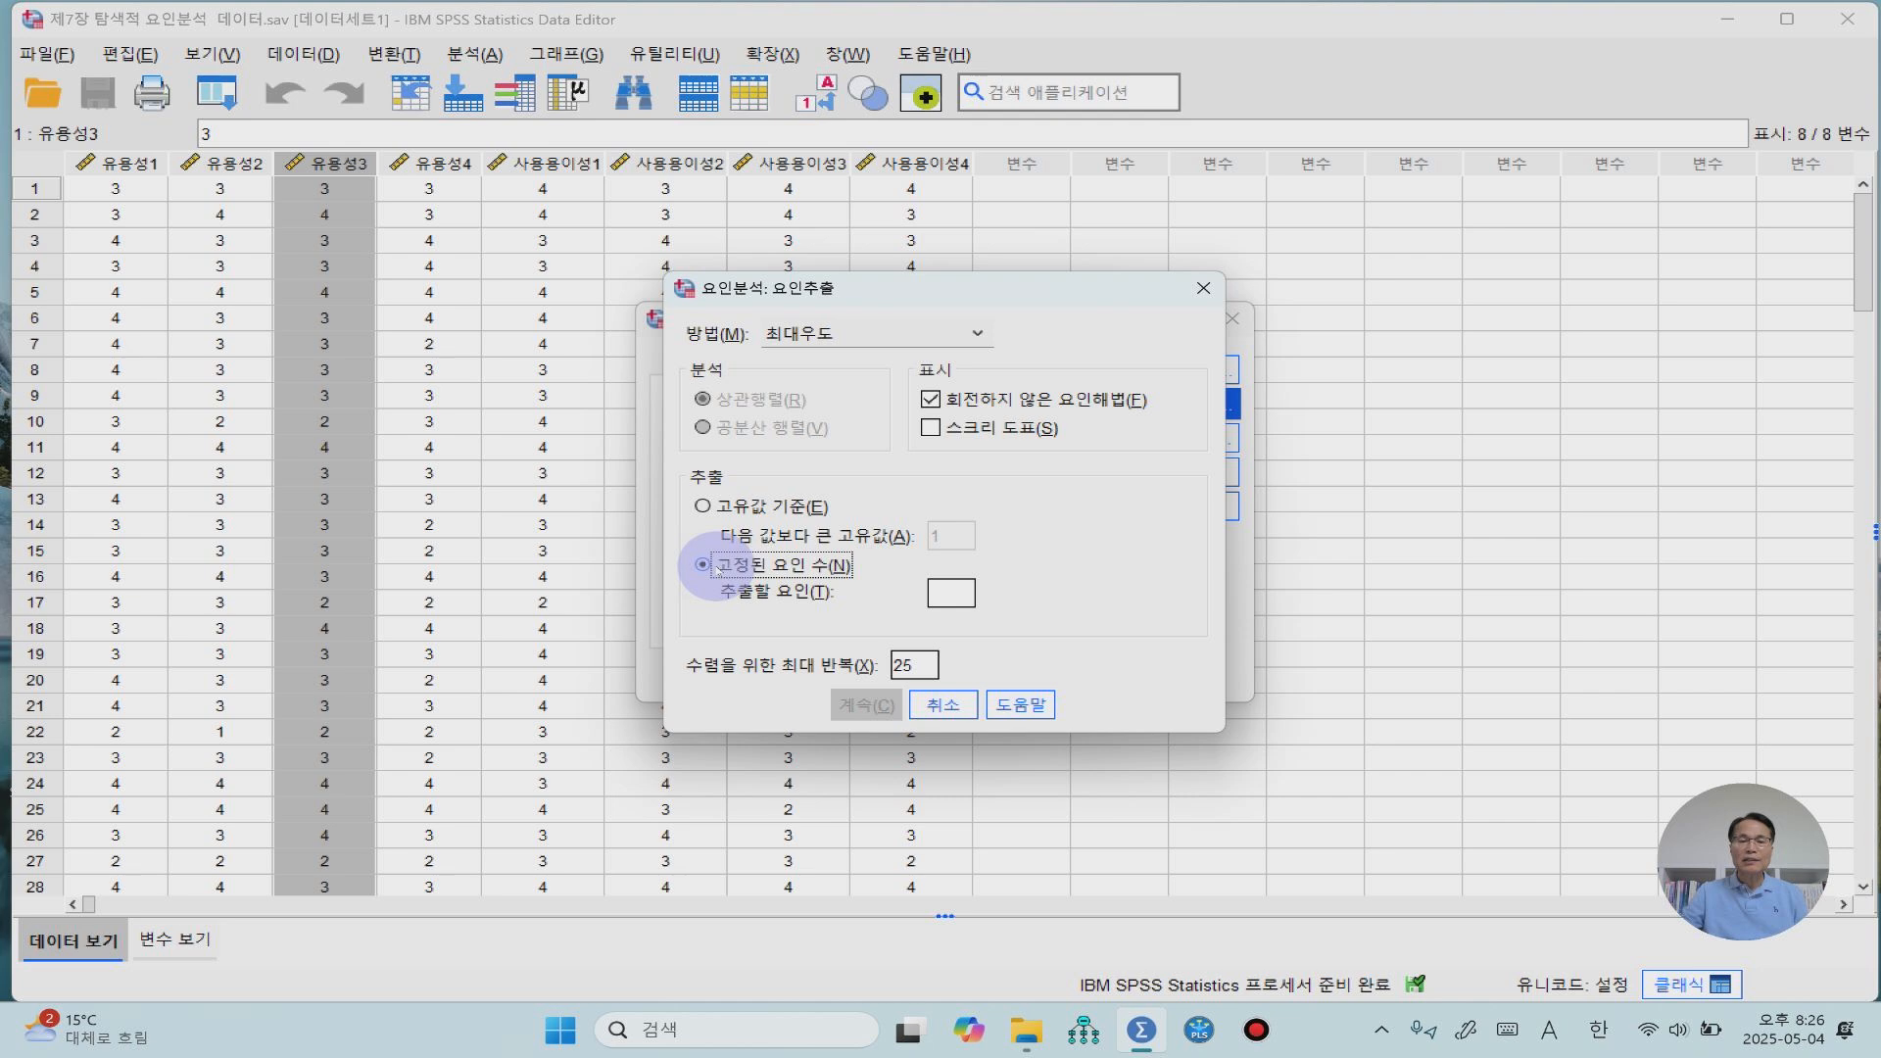
pyautogui.click(959, 598)
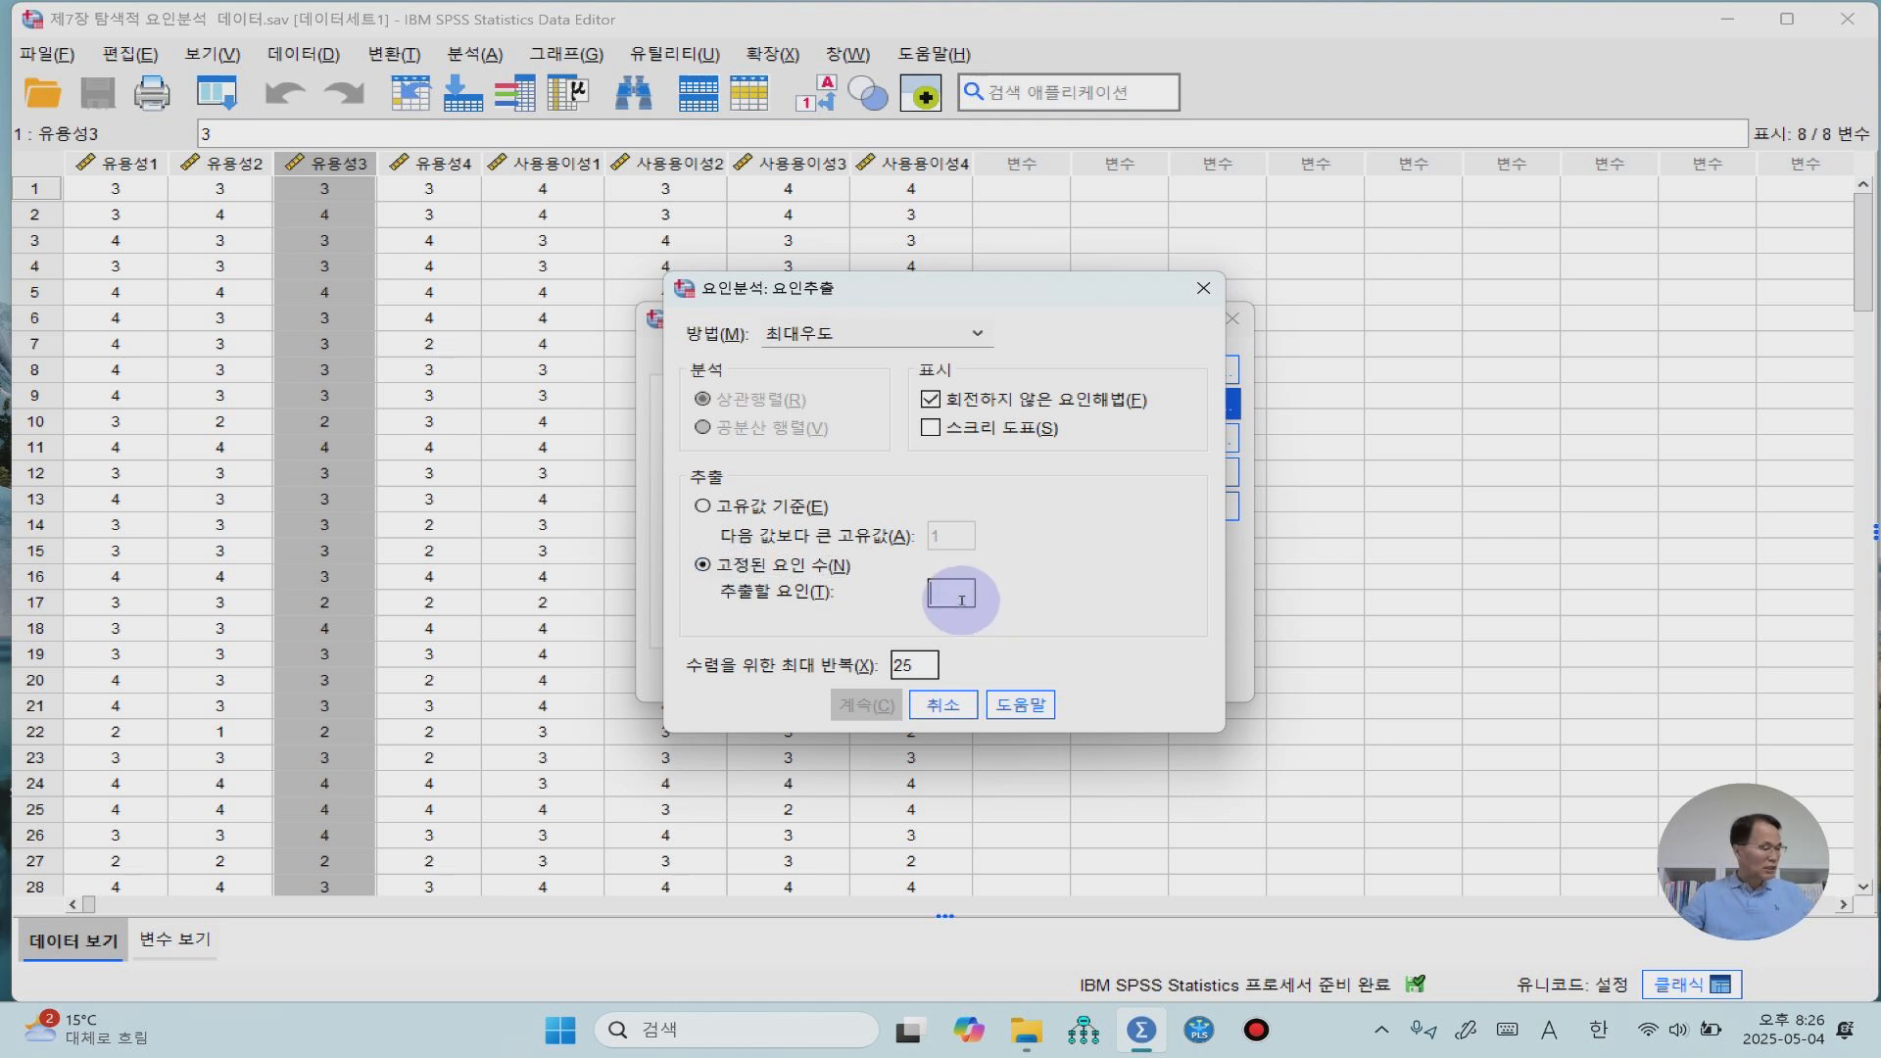
pyautogui.write('2')
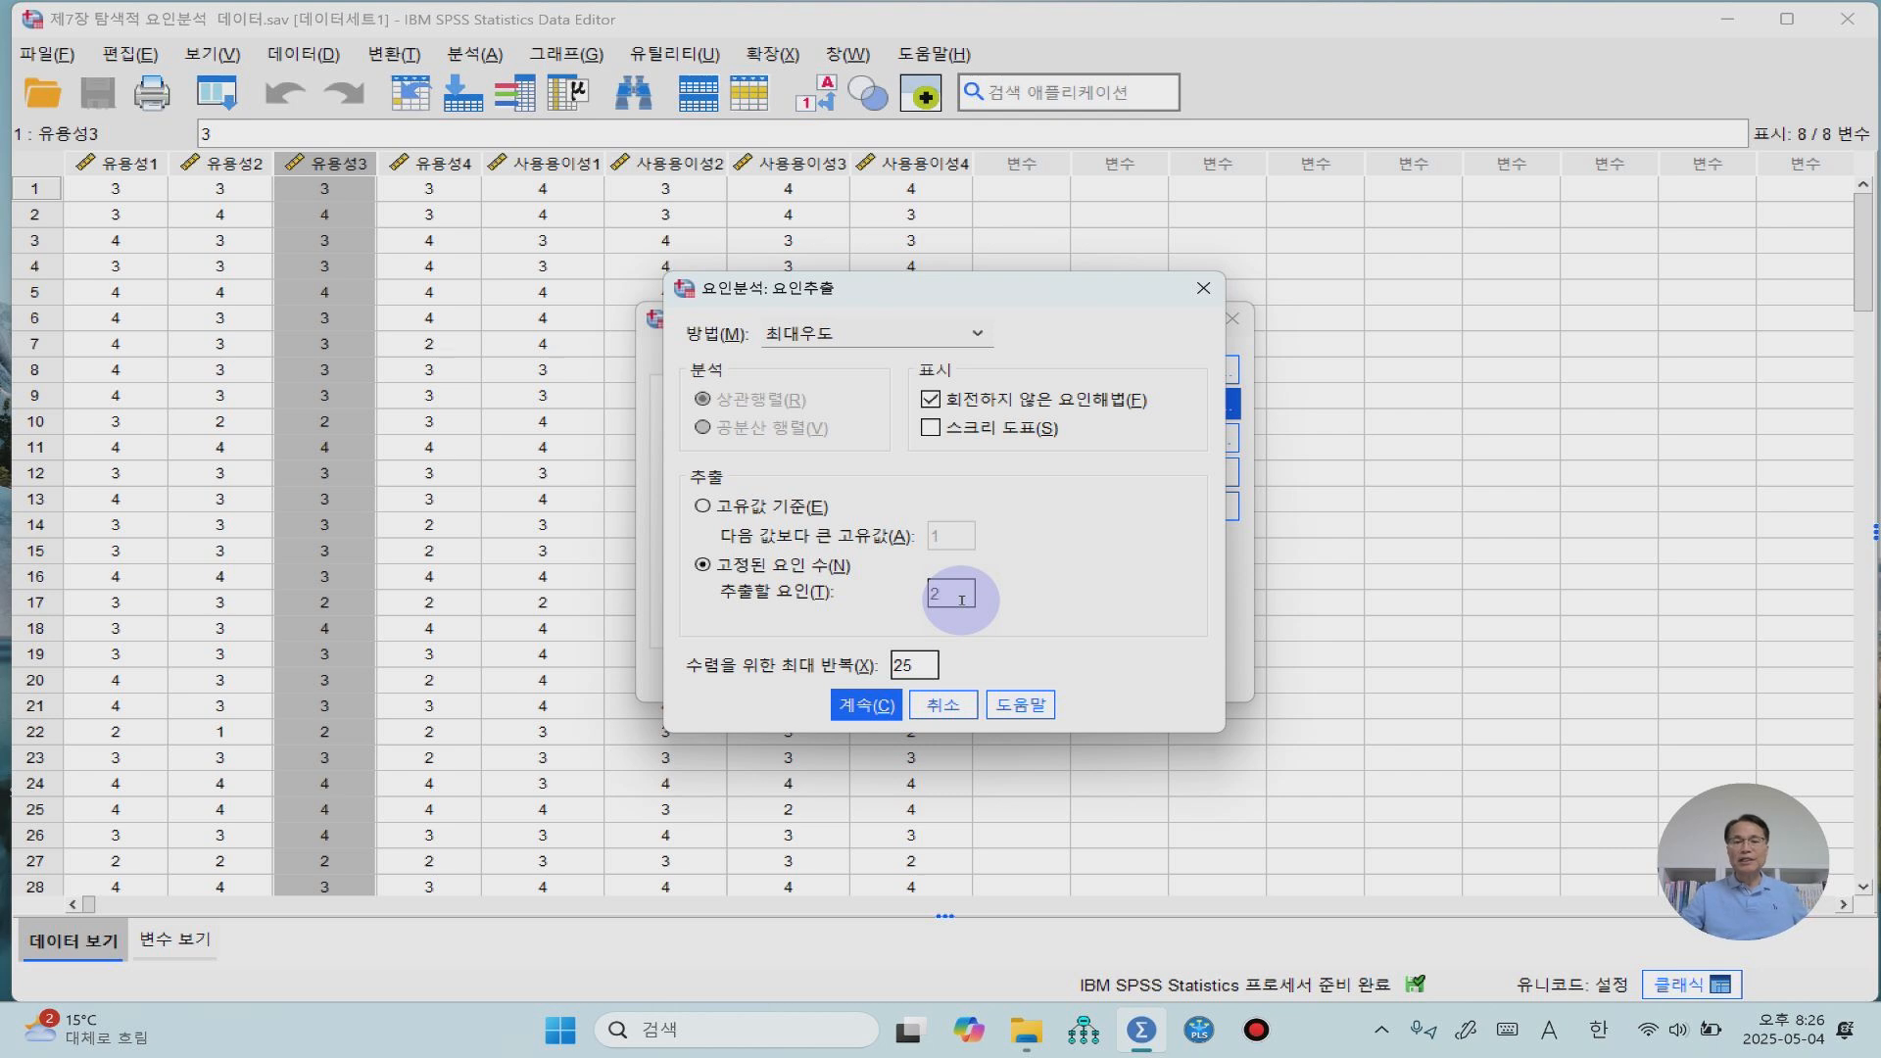
pyautogui.click(877, 711)
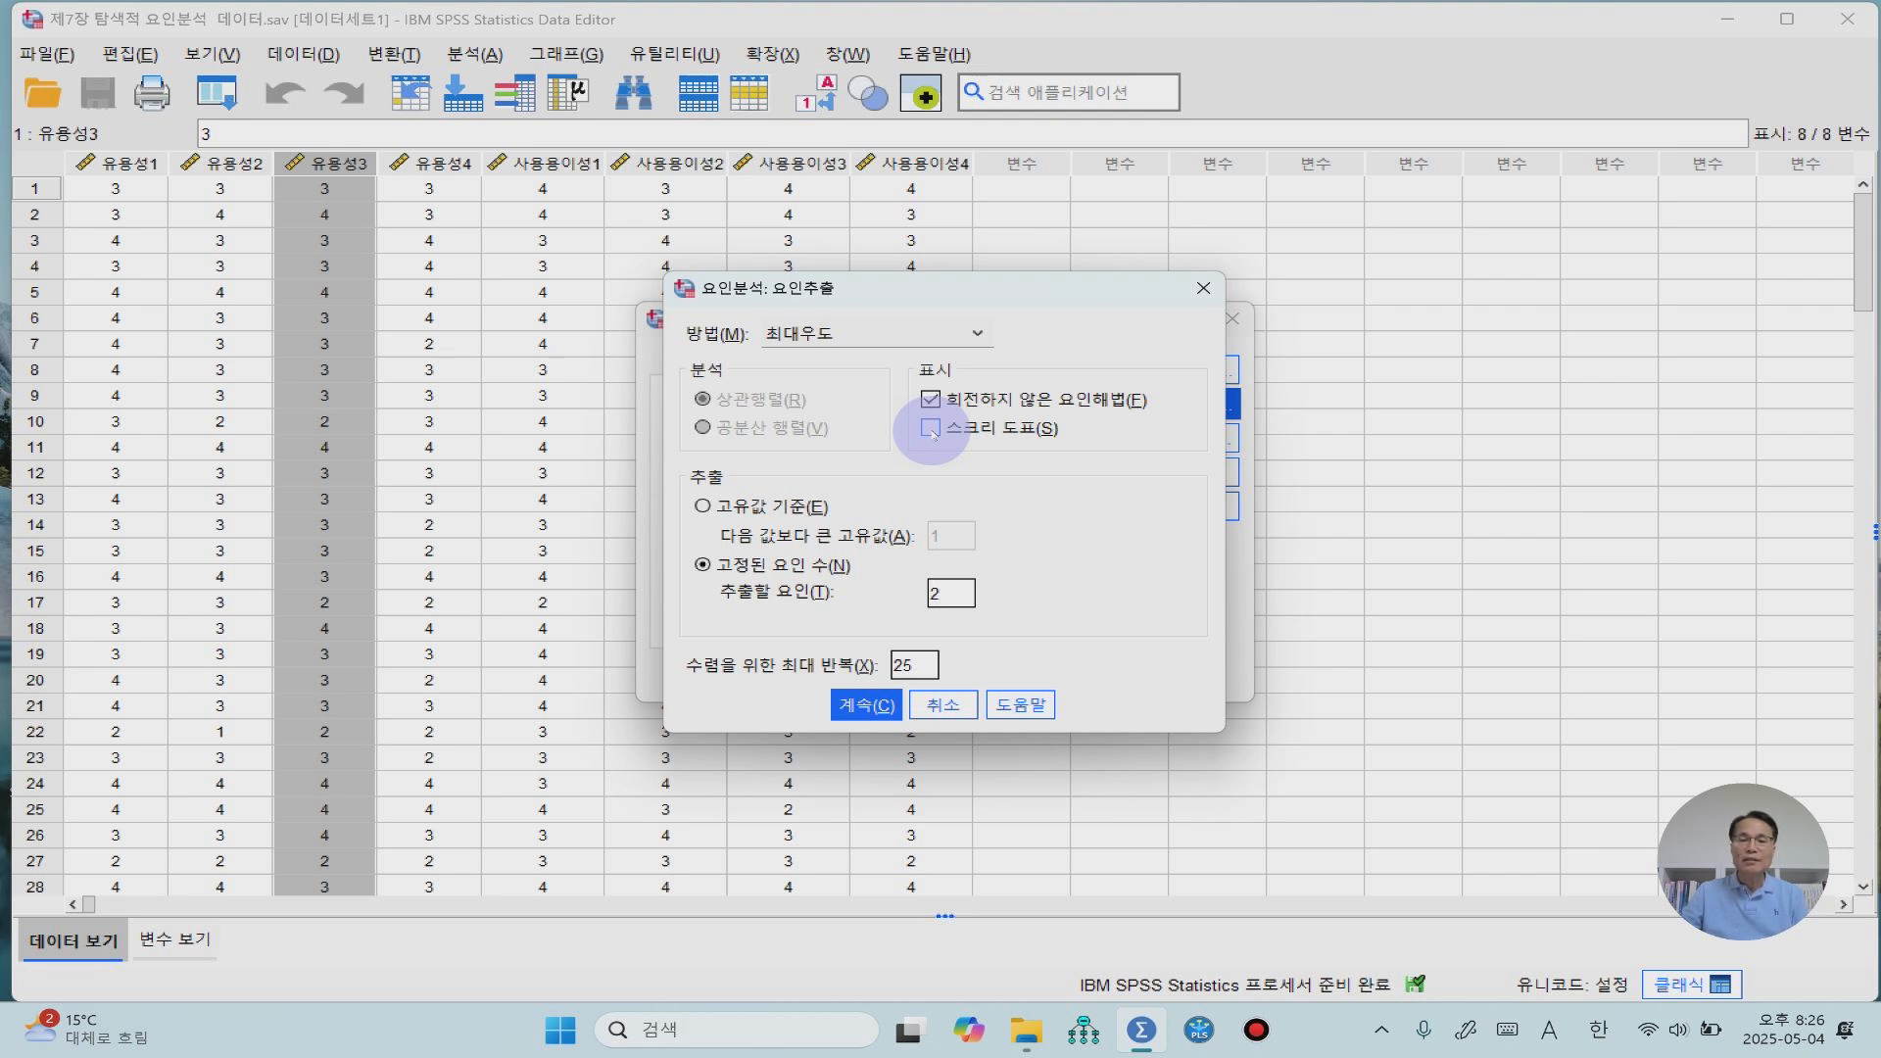
pyautogui.click(873, 707)
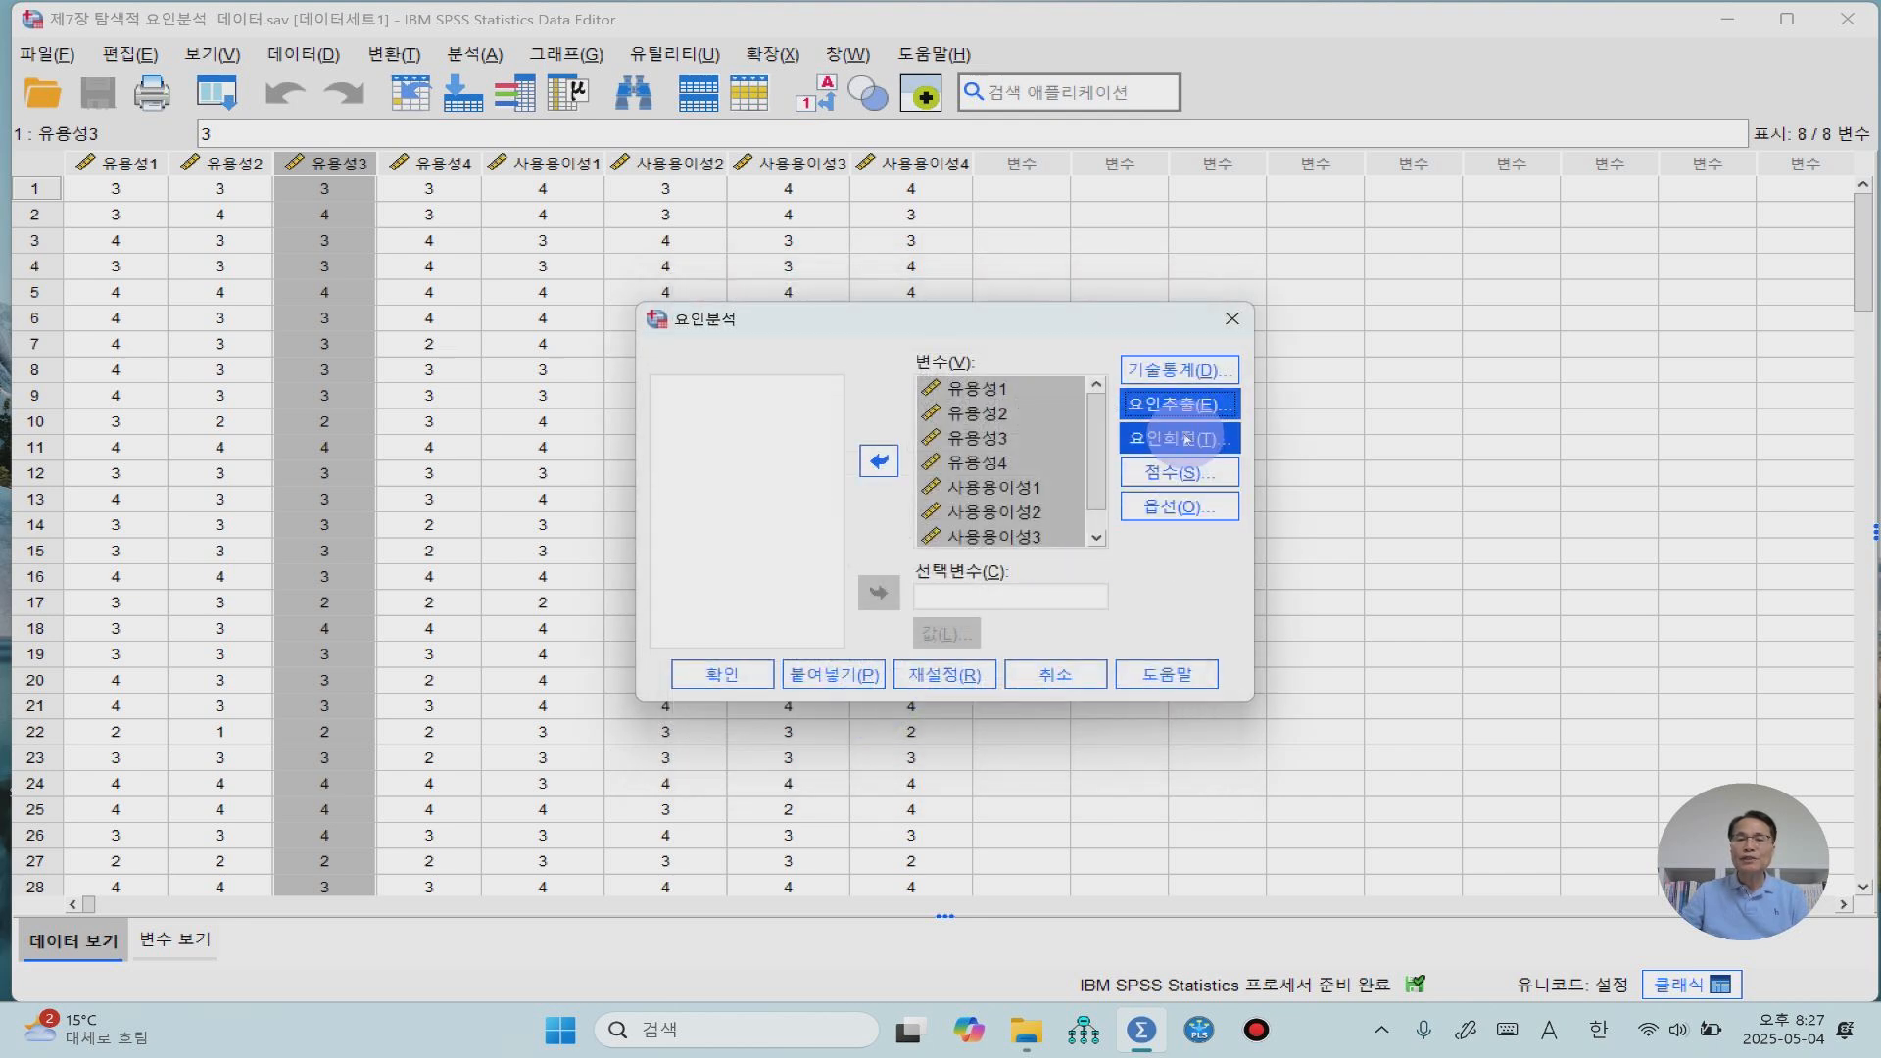
# Set the factor rotation to direct oblimin (직접 오블리민) and run the factor analysis.
pyautogui.click(1187, 439)
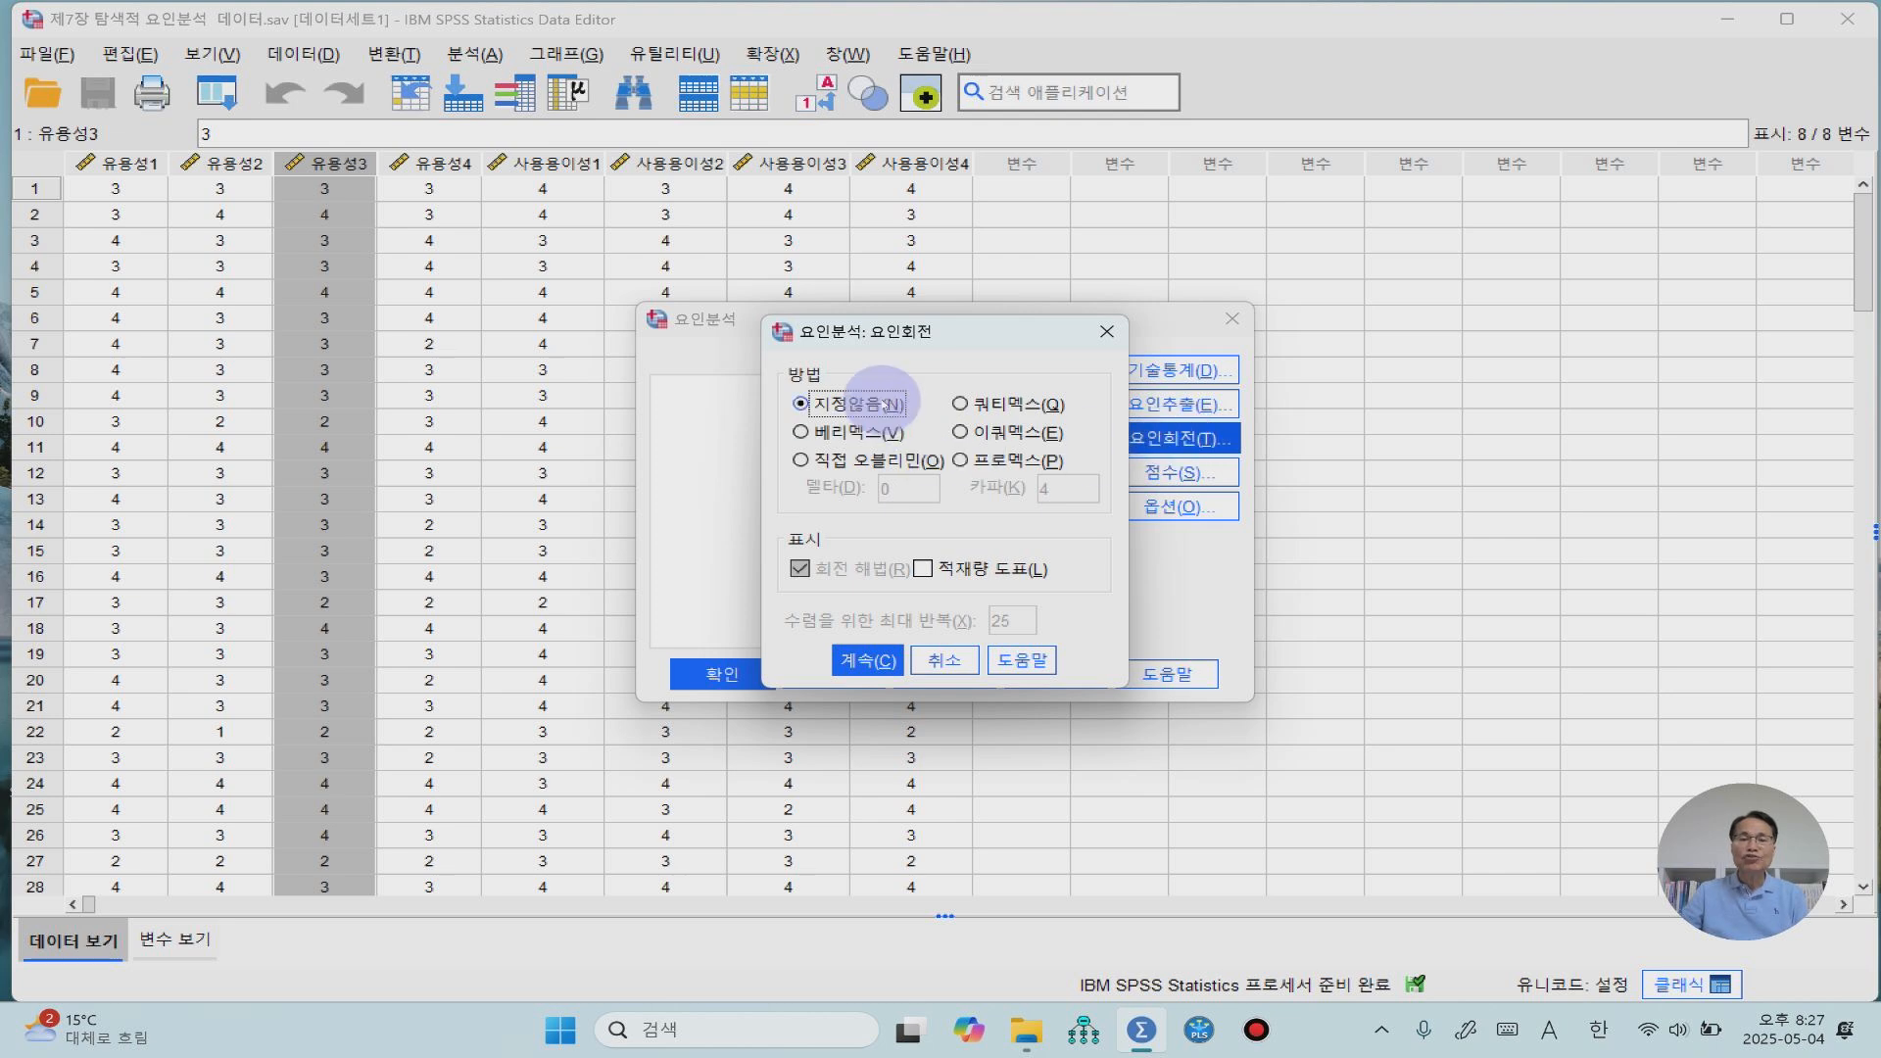
pyautogui.click(821, 434)
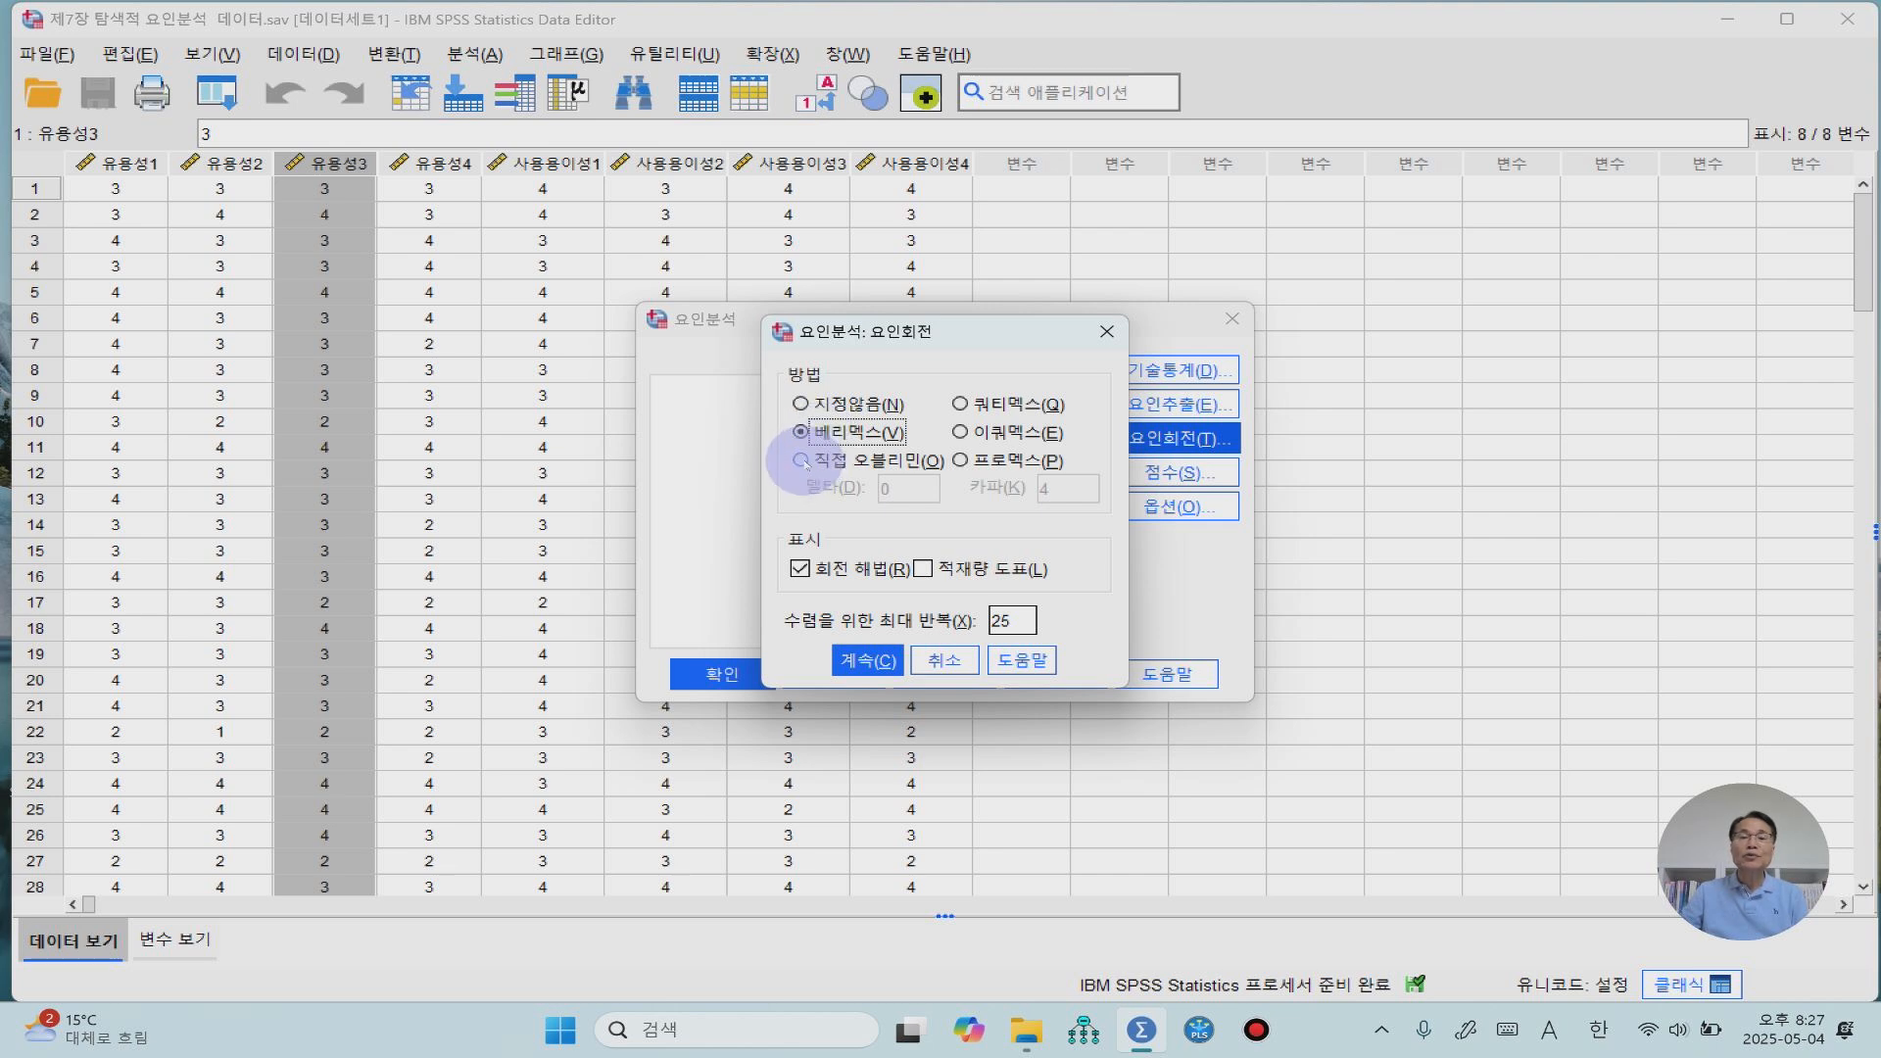
pyautogui.click(801, 461)
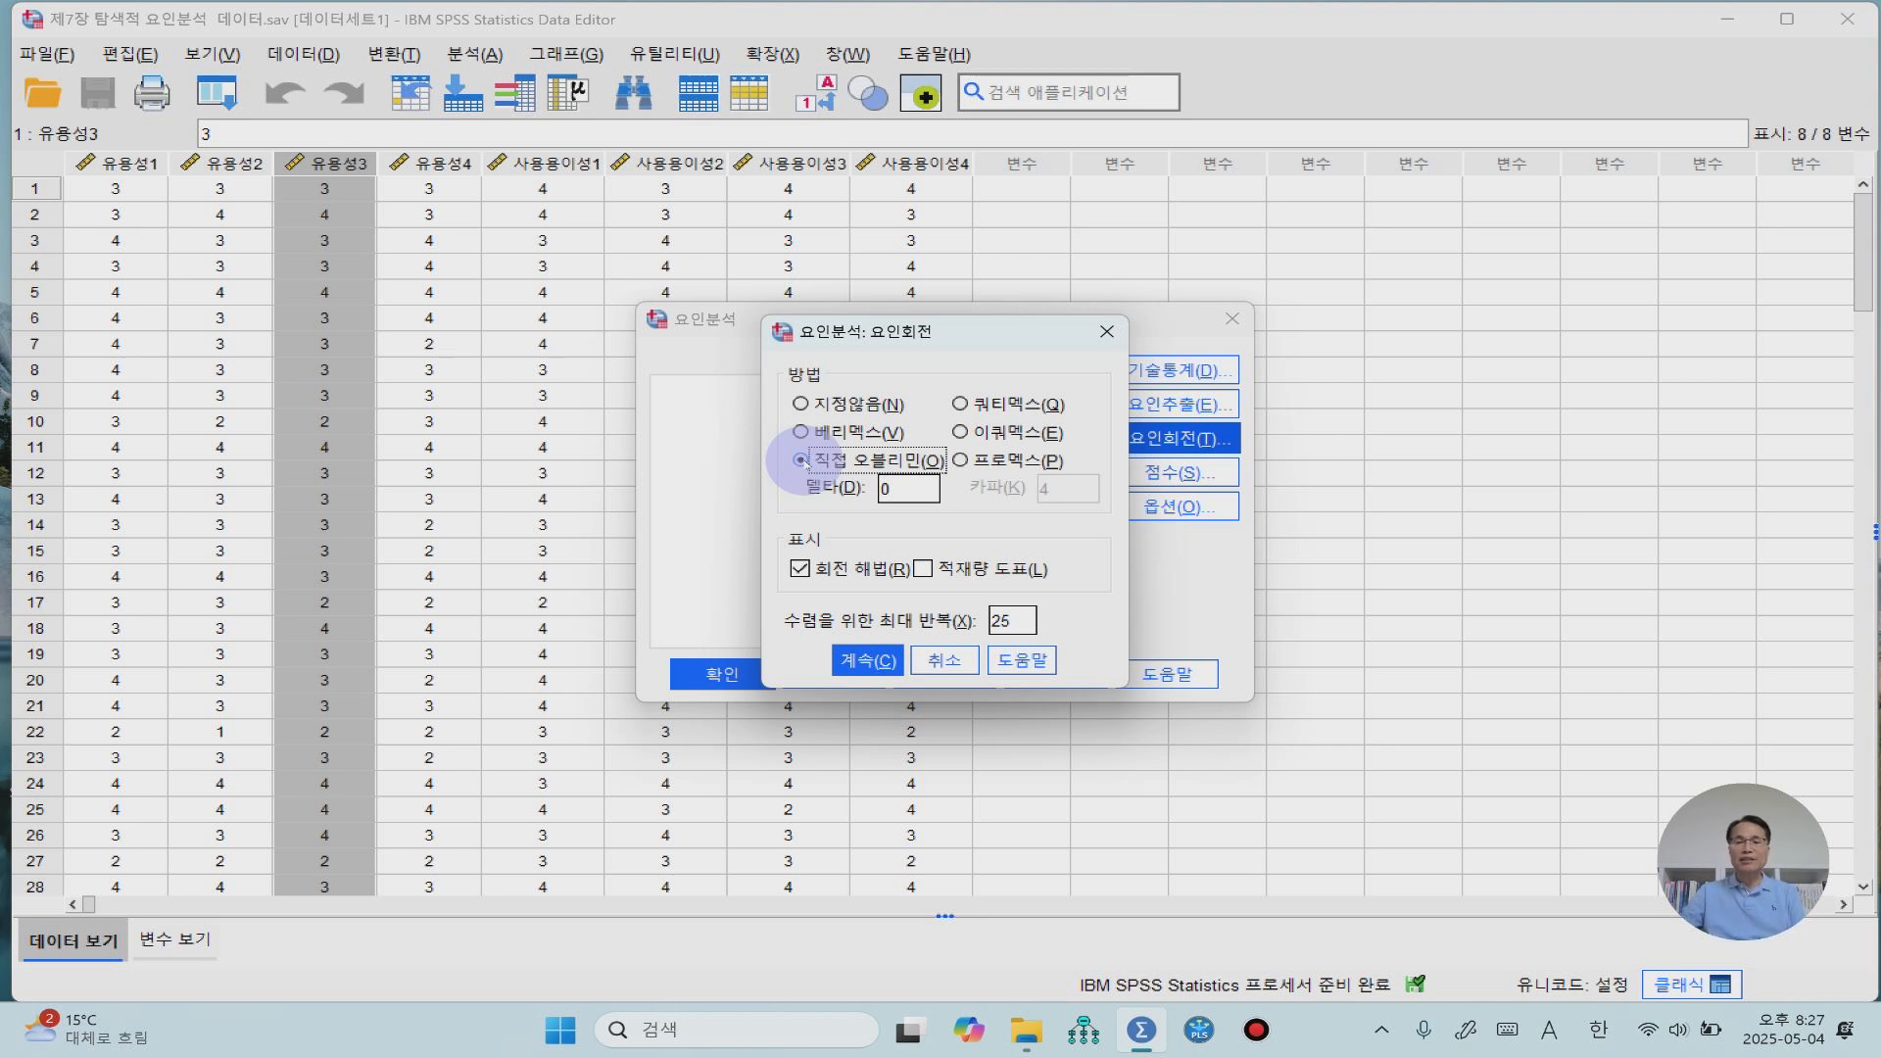
pyautogui.click(866, 661)
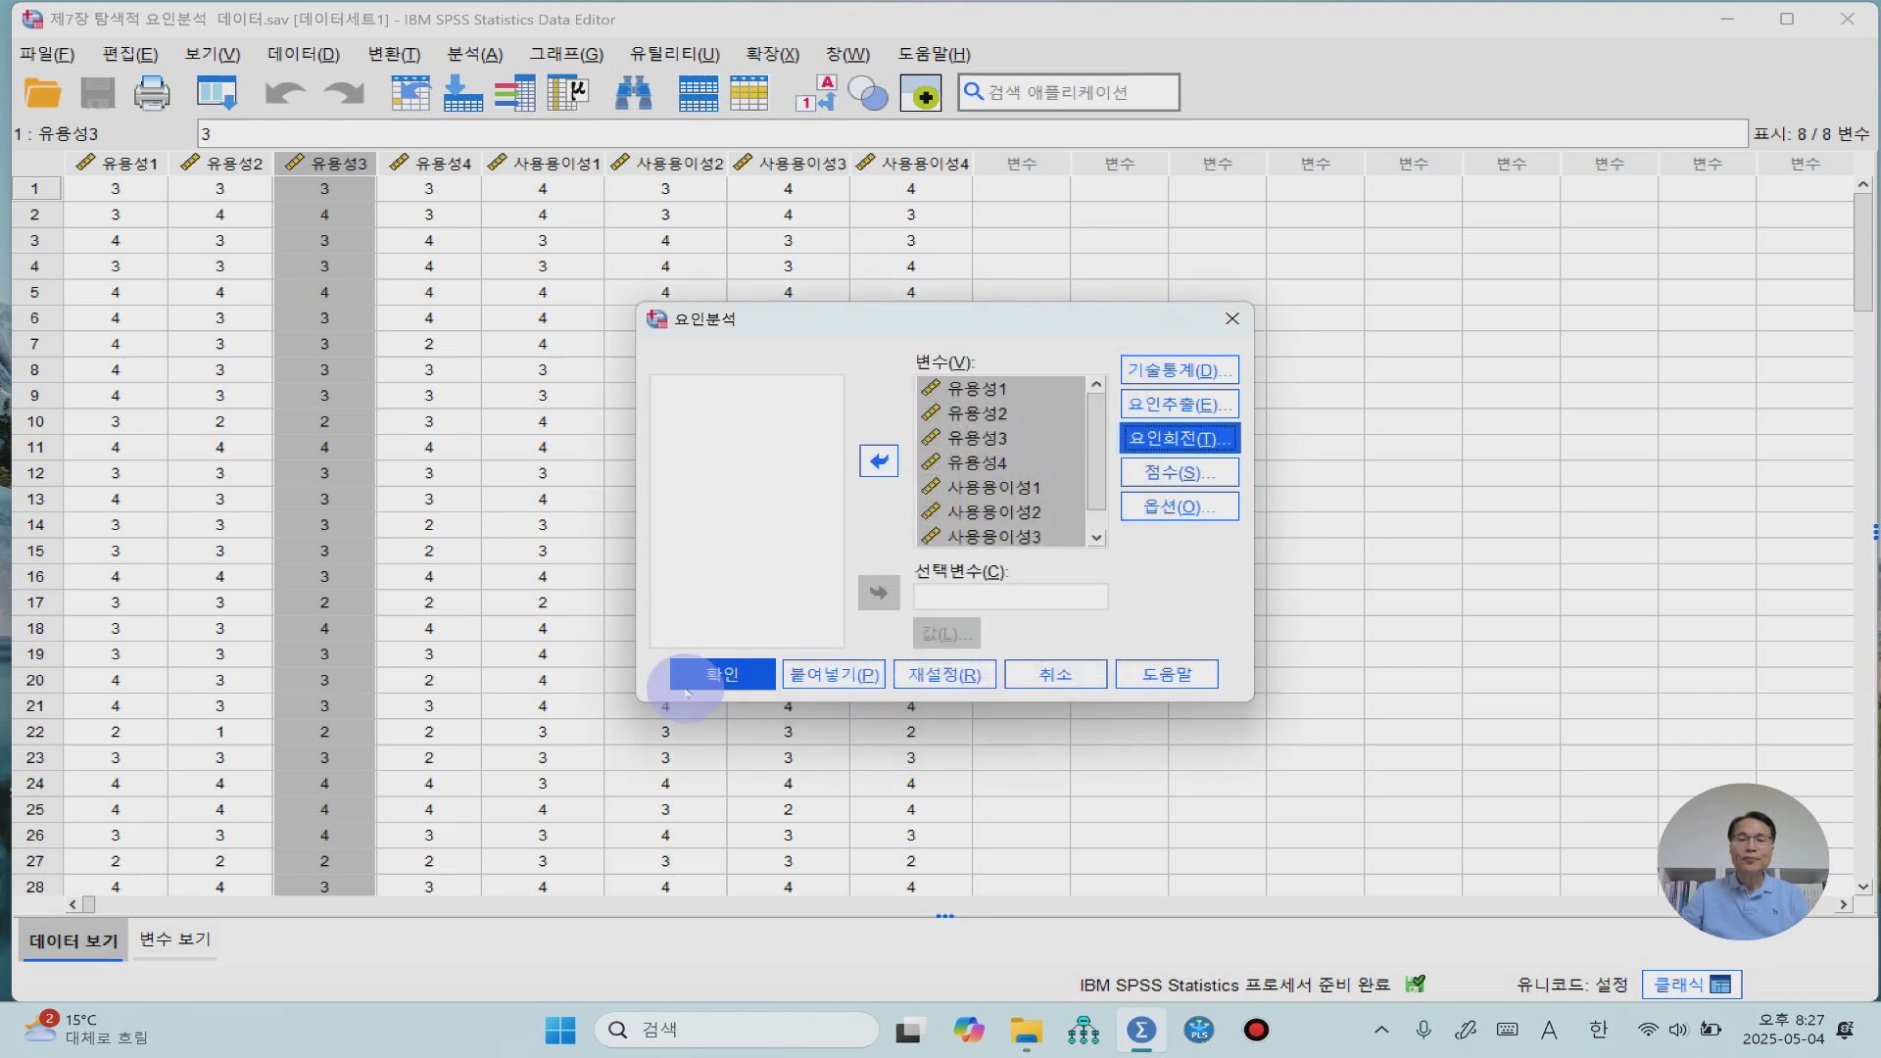
pyautogui.click(752, 674)
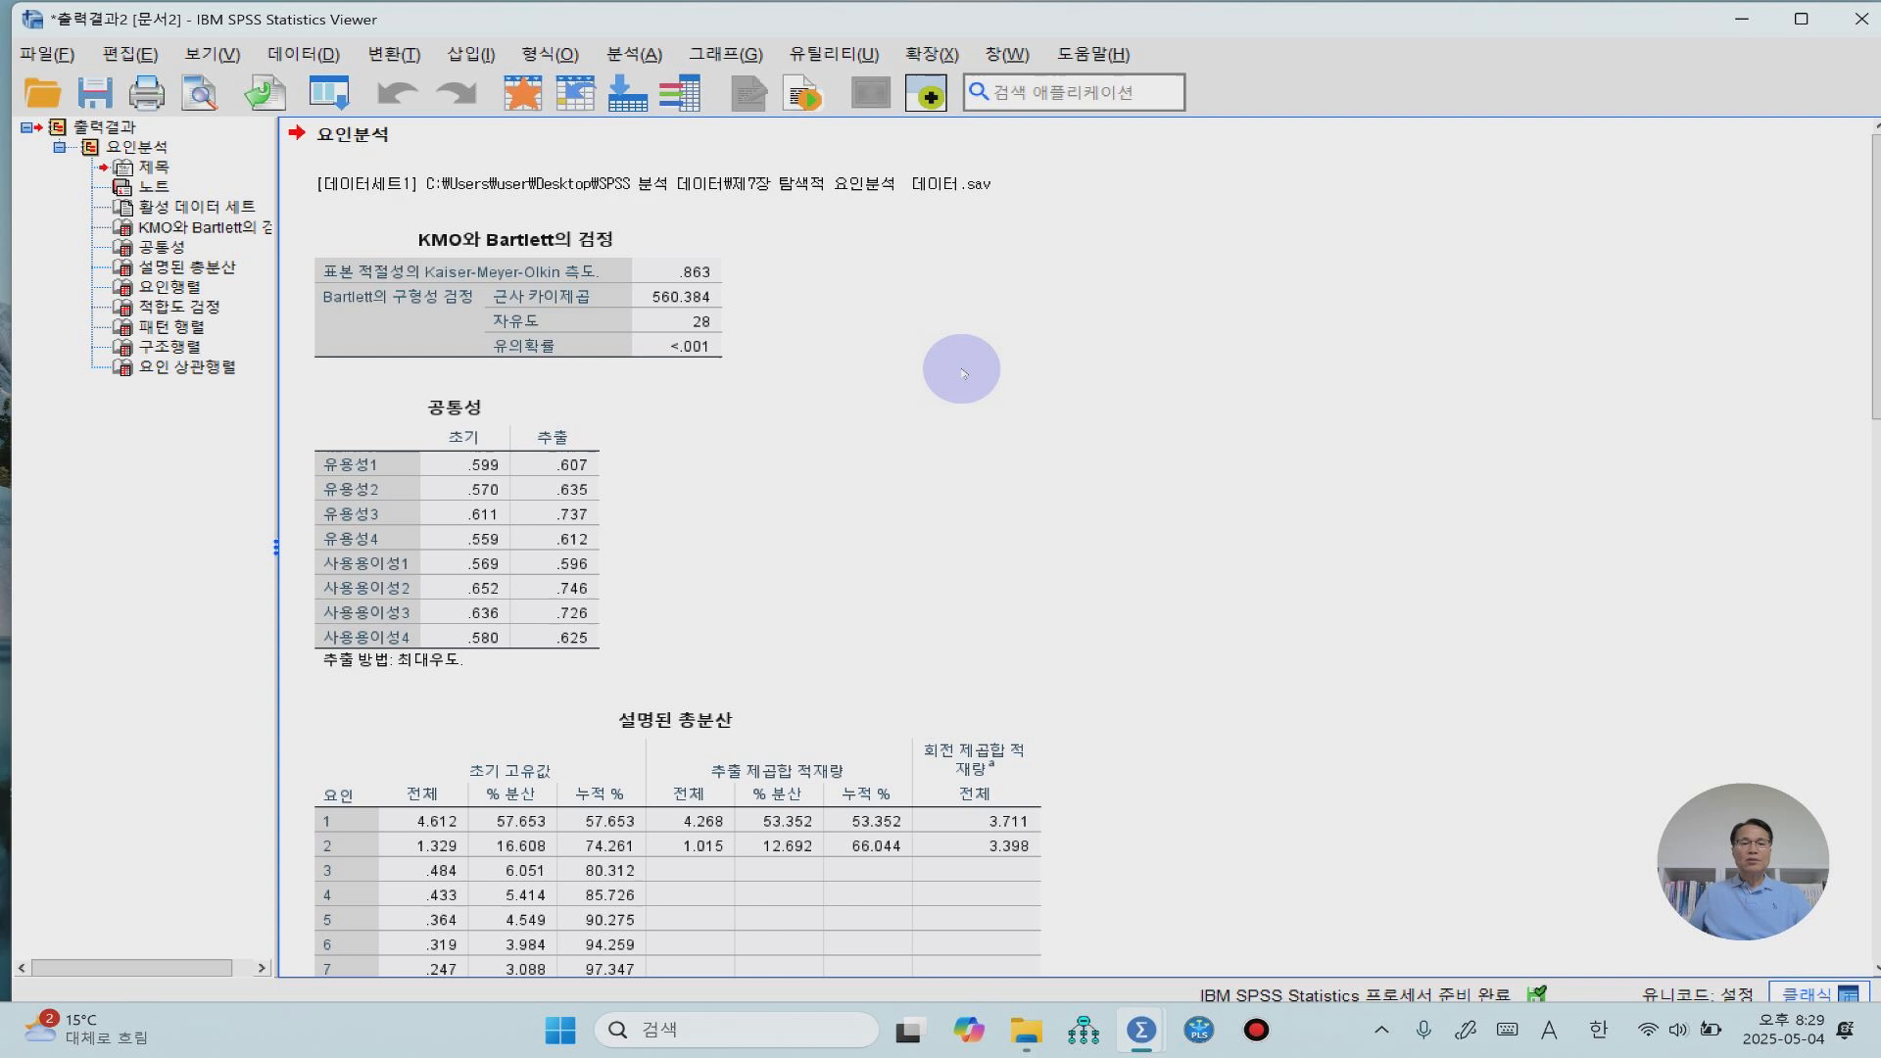
# Examine the factor analysis output from the communalities and total variance explained through the pattern, structure and factor correlation matrices.
pyautogui.click(574, 526)
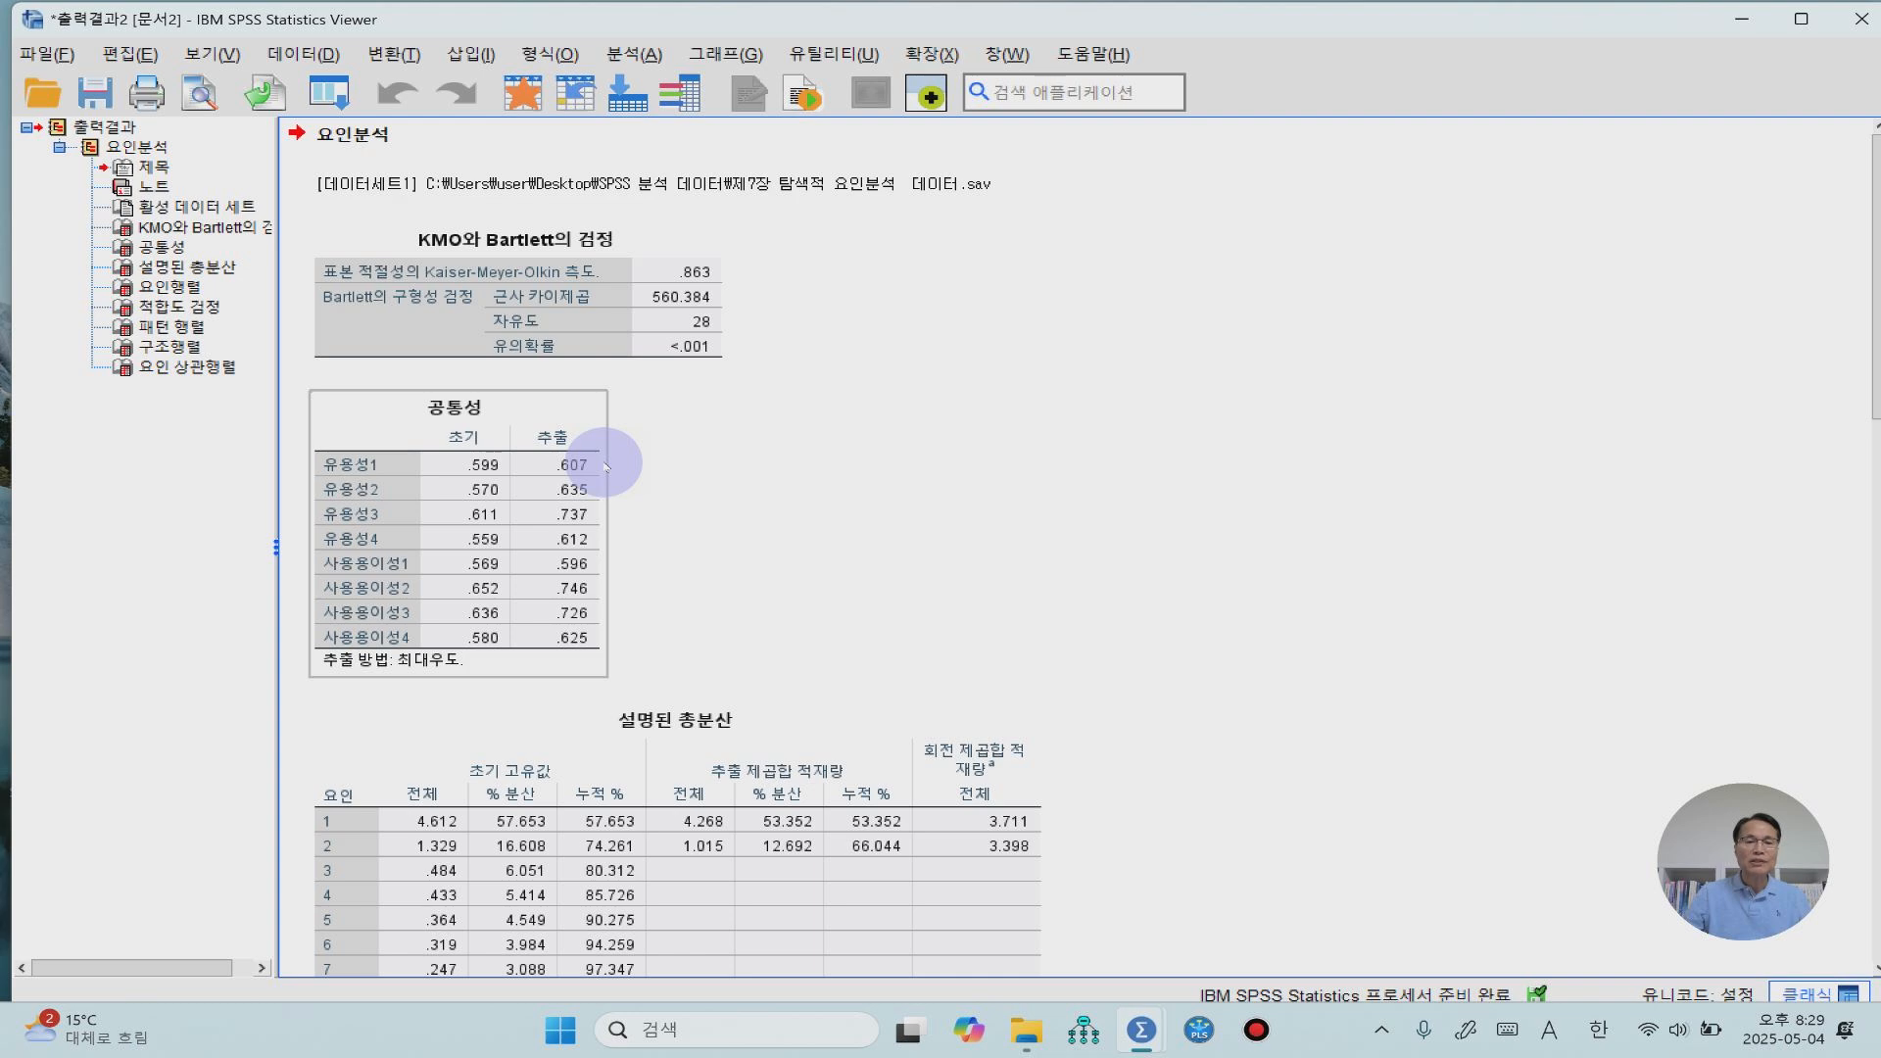
pyautogui.scroll(-2, 605, 468)
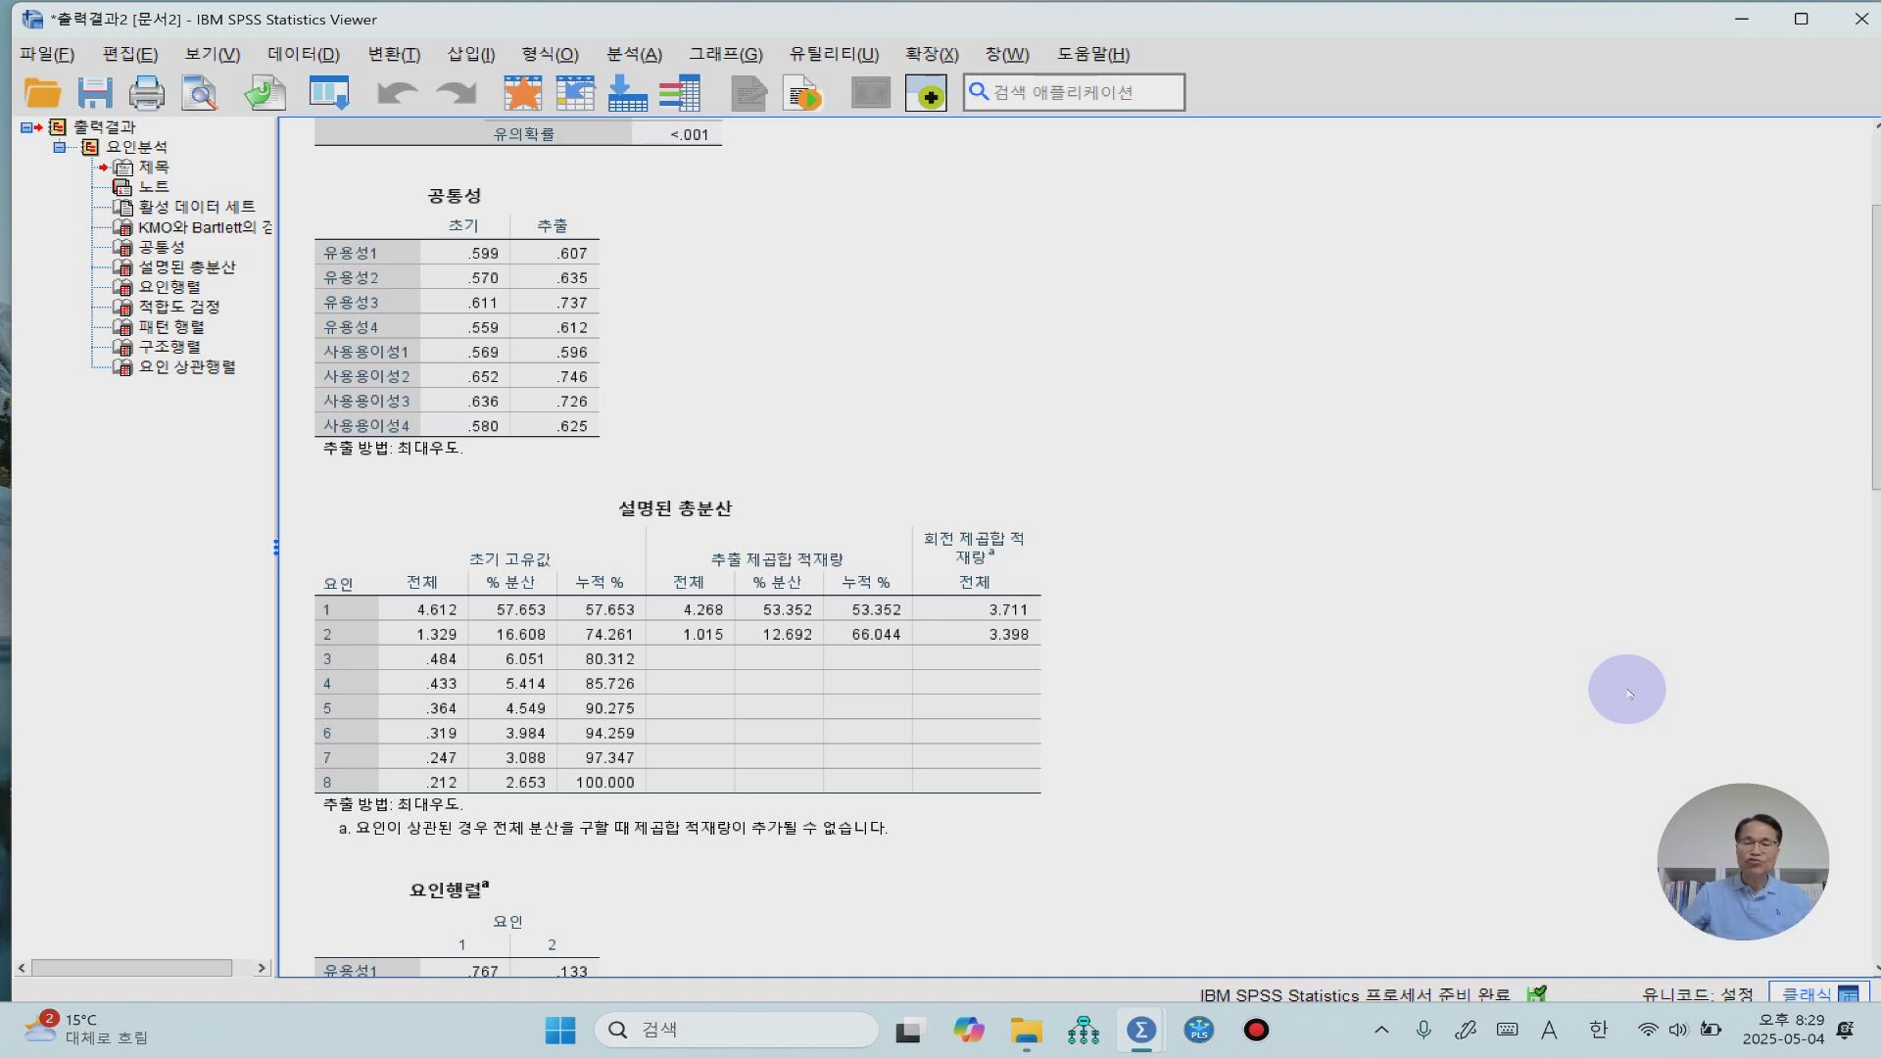
pyautogui.click(951, 725)
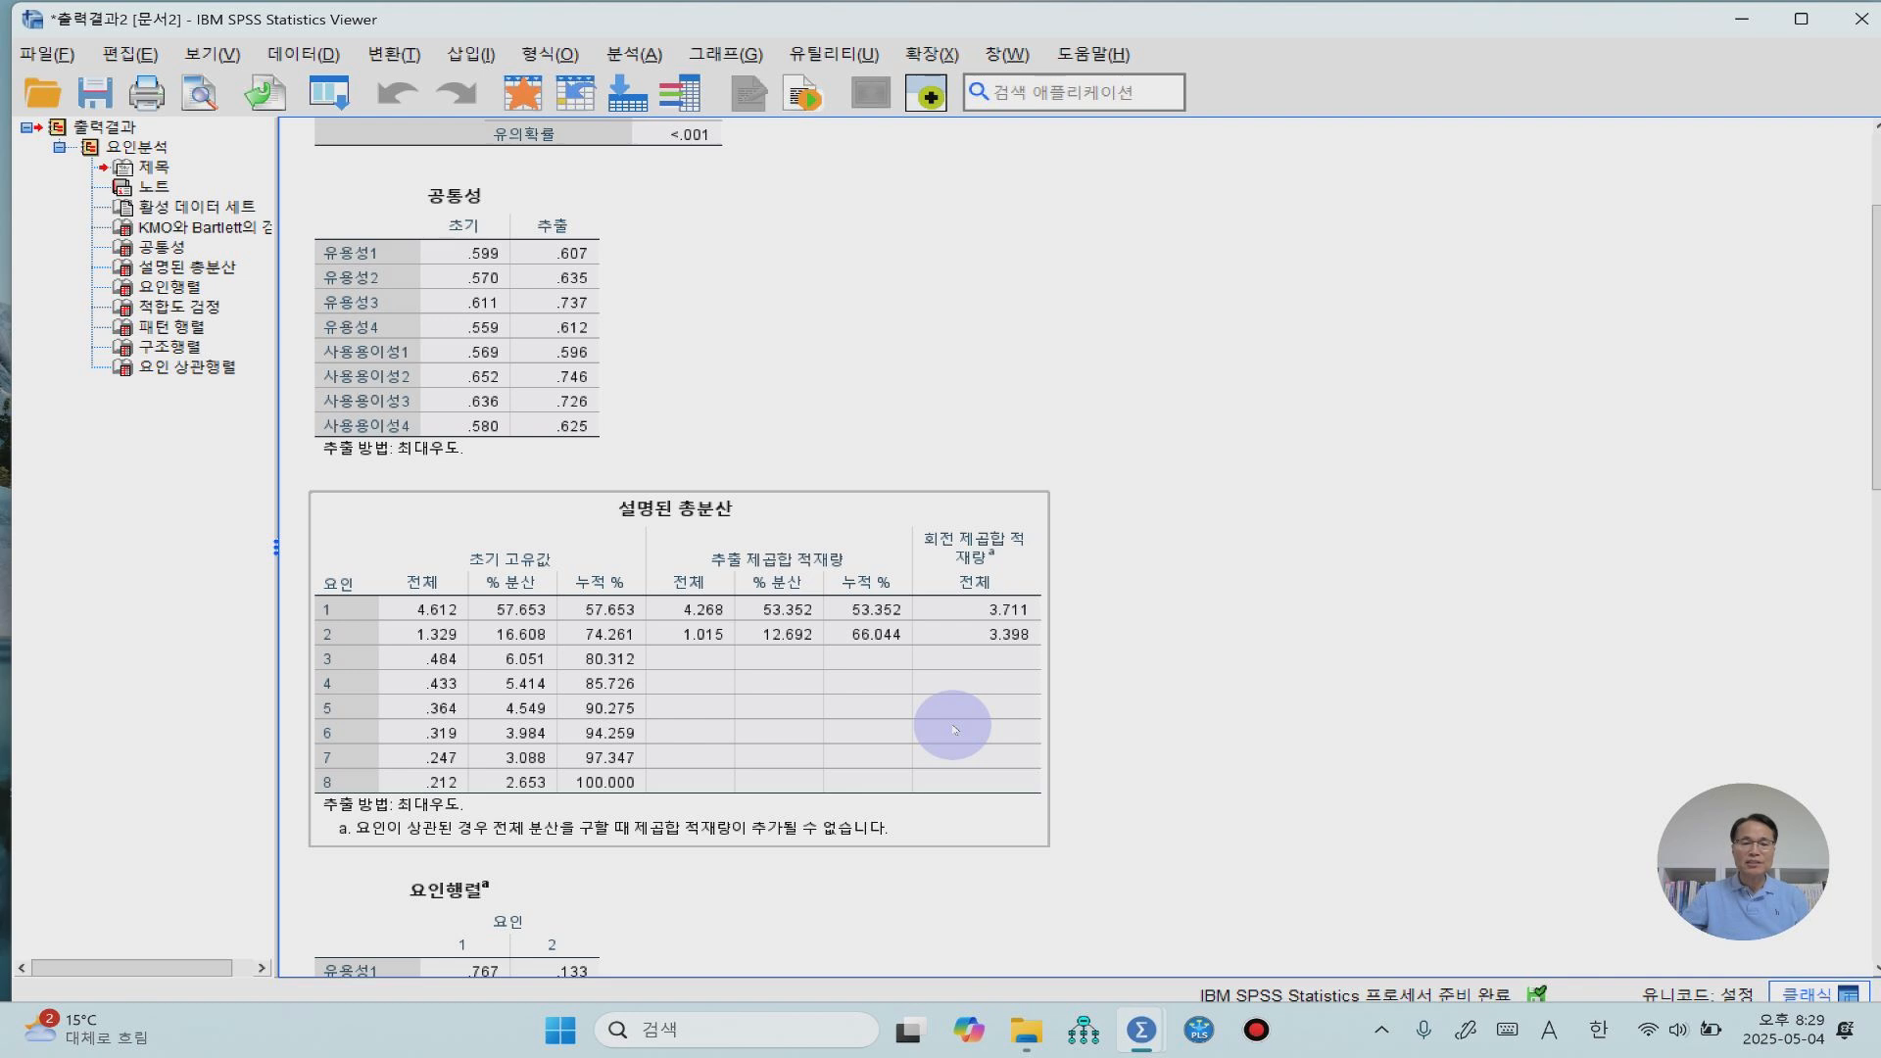
pyautogui.scroll(-3, 955, 729)
pyautogui.scroll(-4, 954, 729)
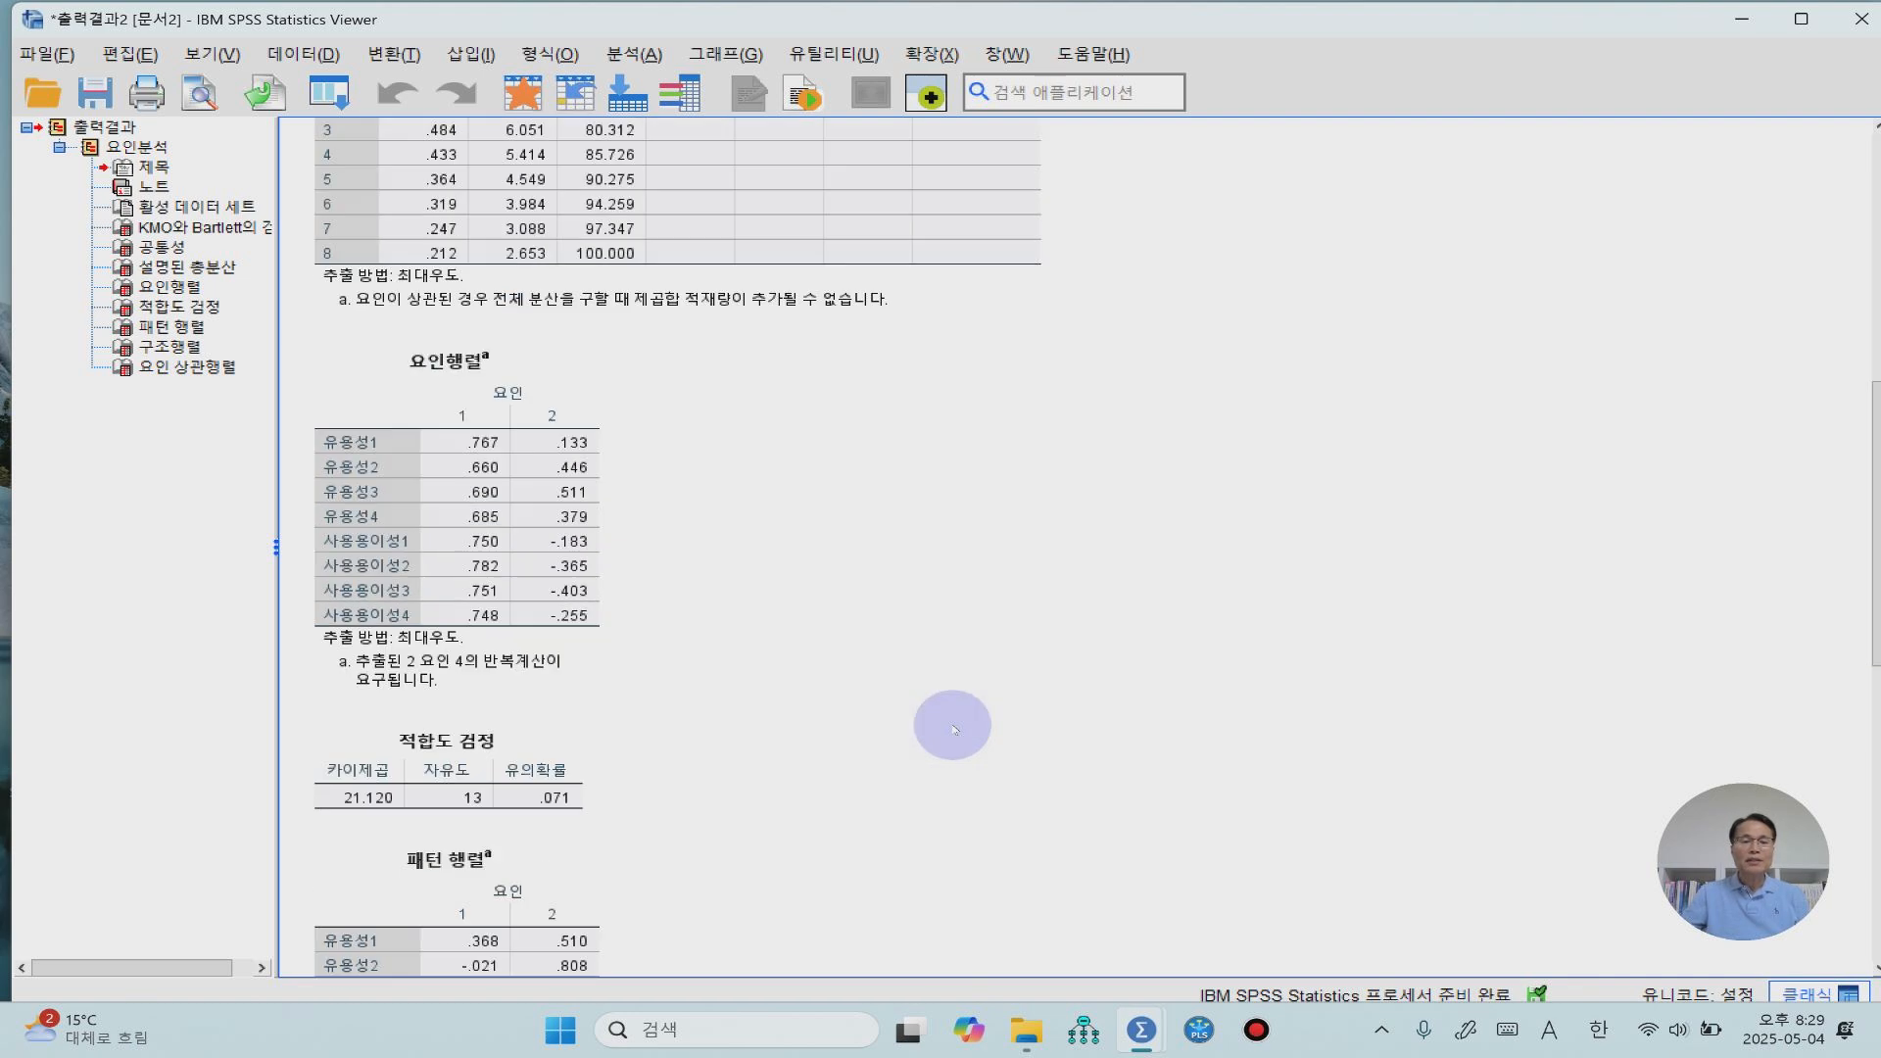
pyautogui.scroll(-3, 956, 729)
pyautogui.scroll(-4, 954, 729)
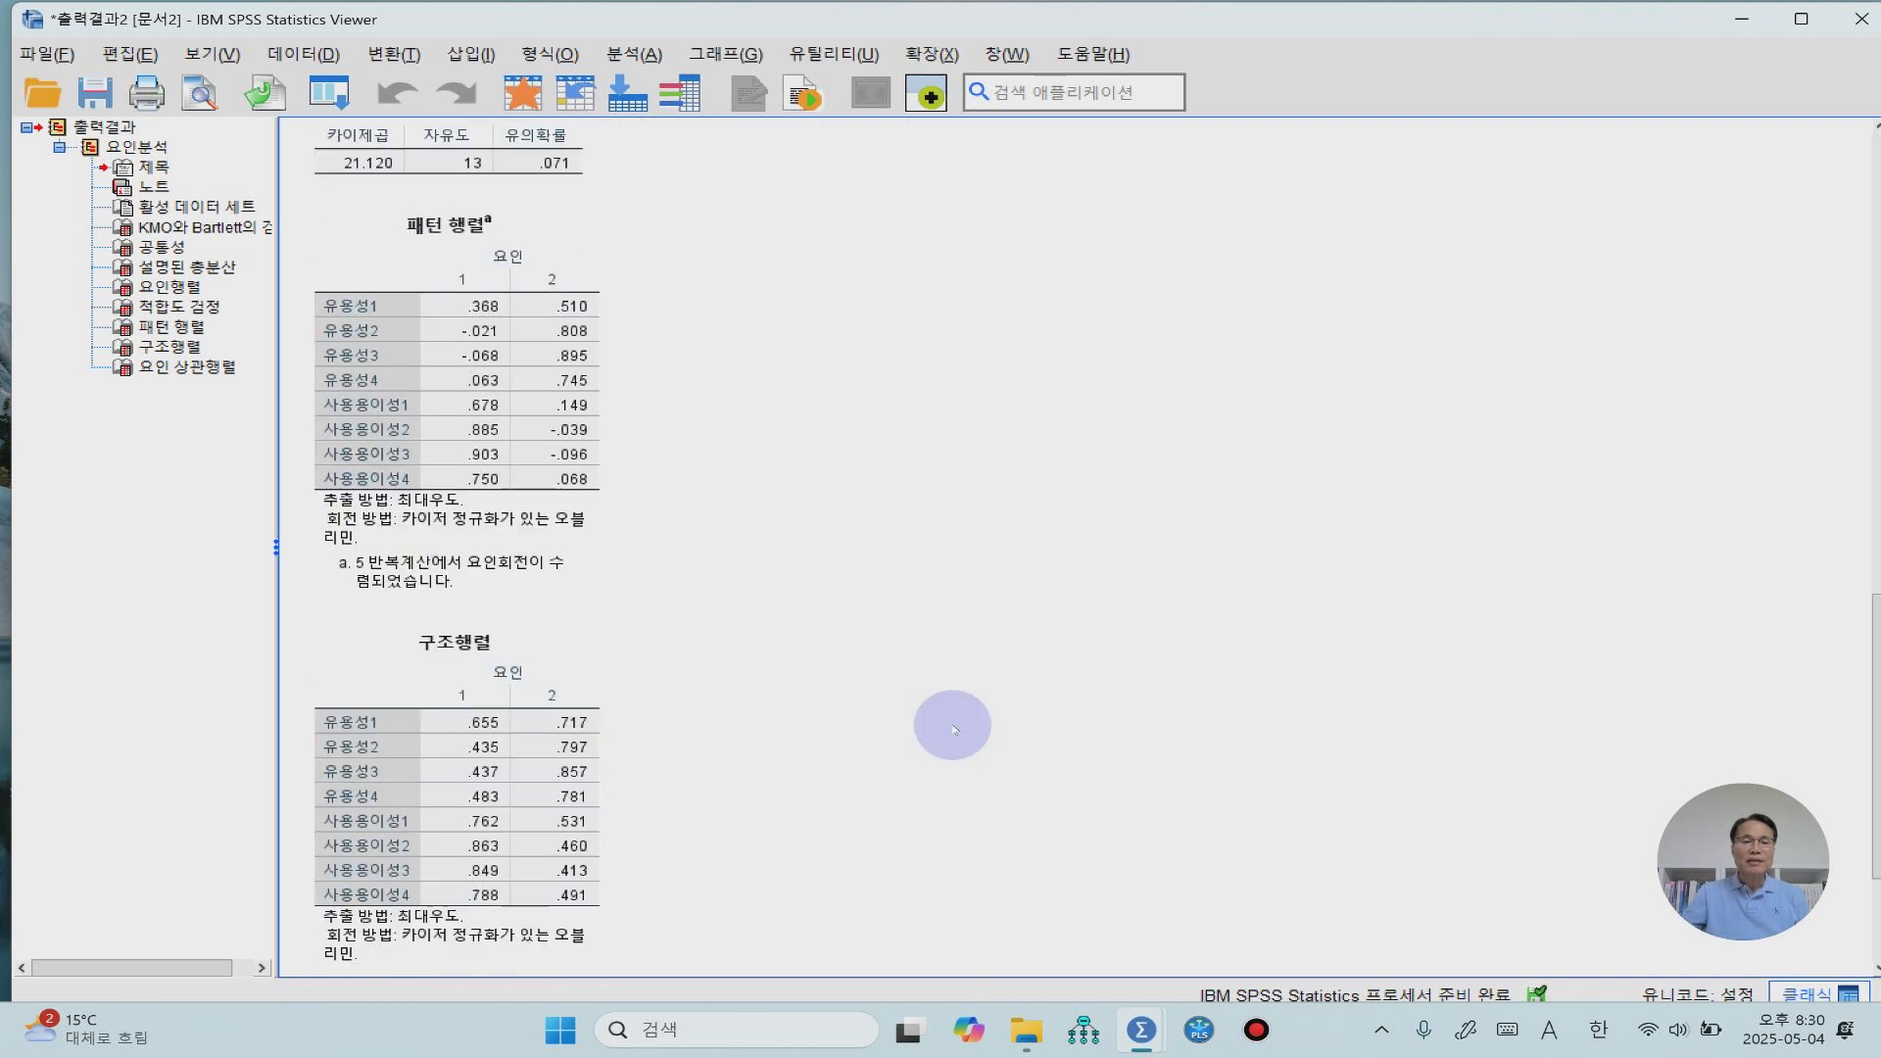
pyautogui.scroll(-2, 954, 729)
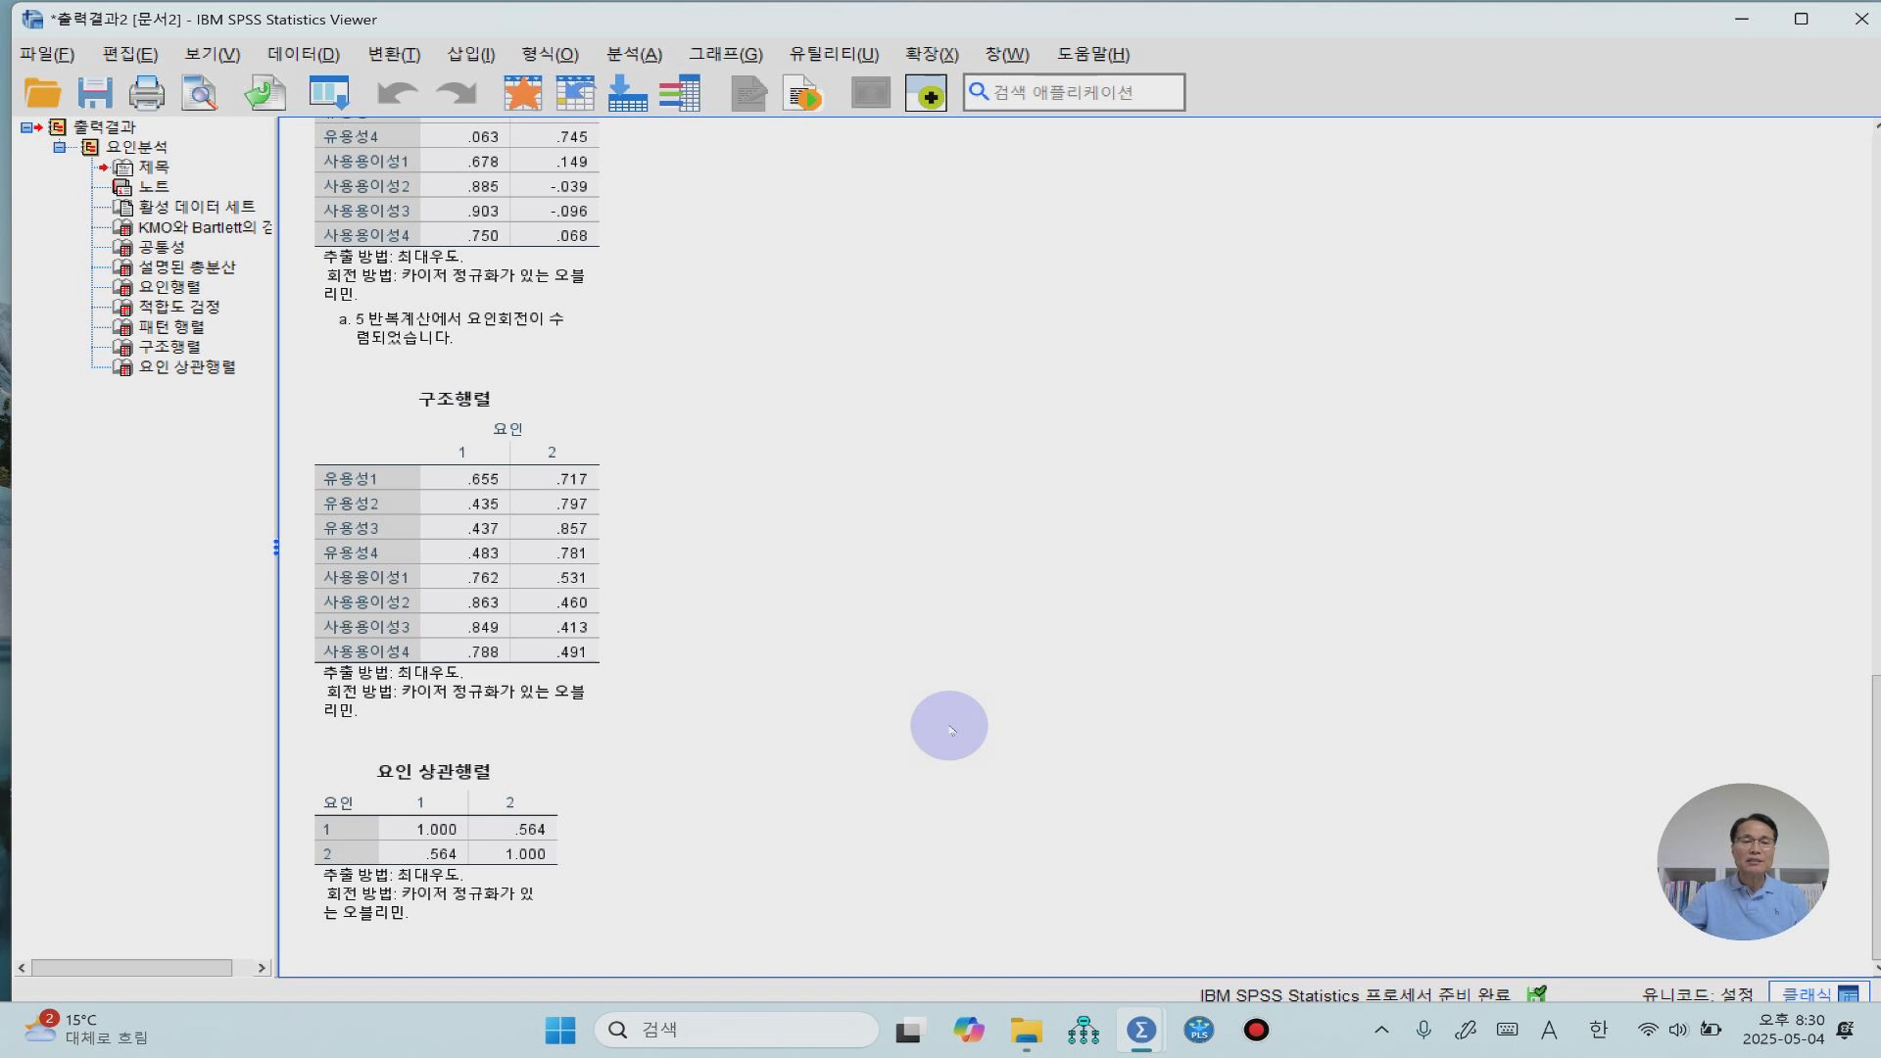
# Examine the pattern matrix (패턴 행렬) loadings of the 유용성 and 사용용이성 items on the two factors.
pyautogui.scroll(2, 951, 729)
pyautogui.click(365, 482)
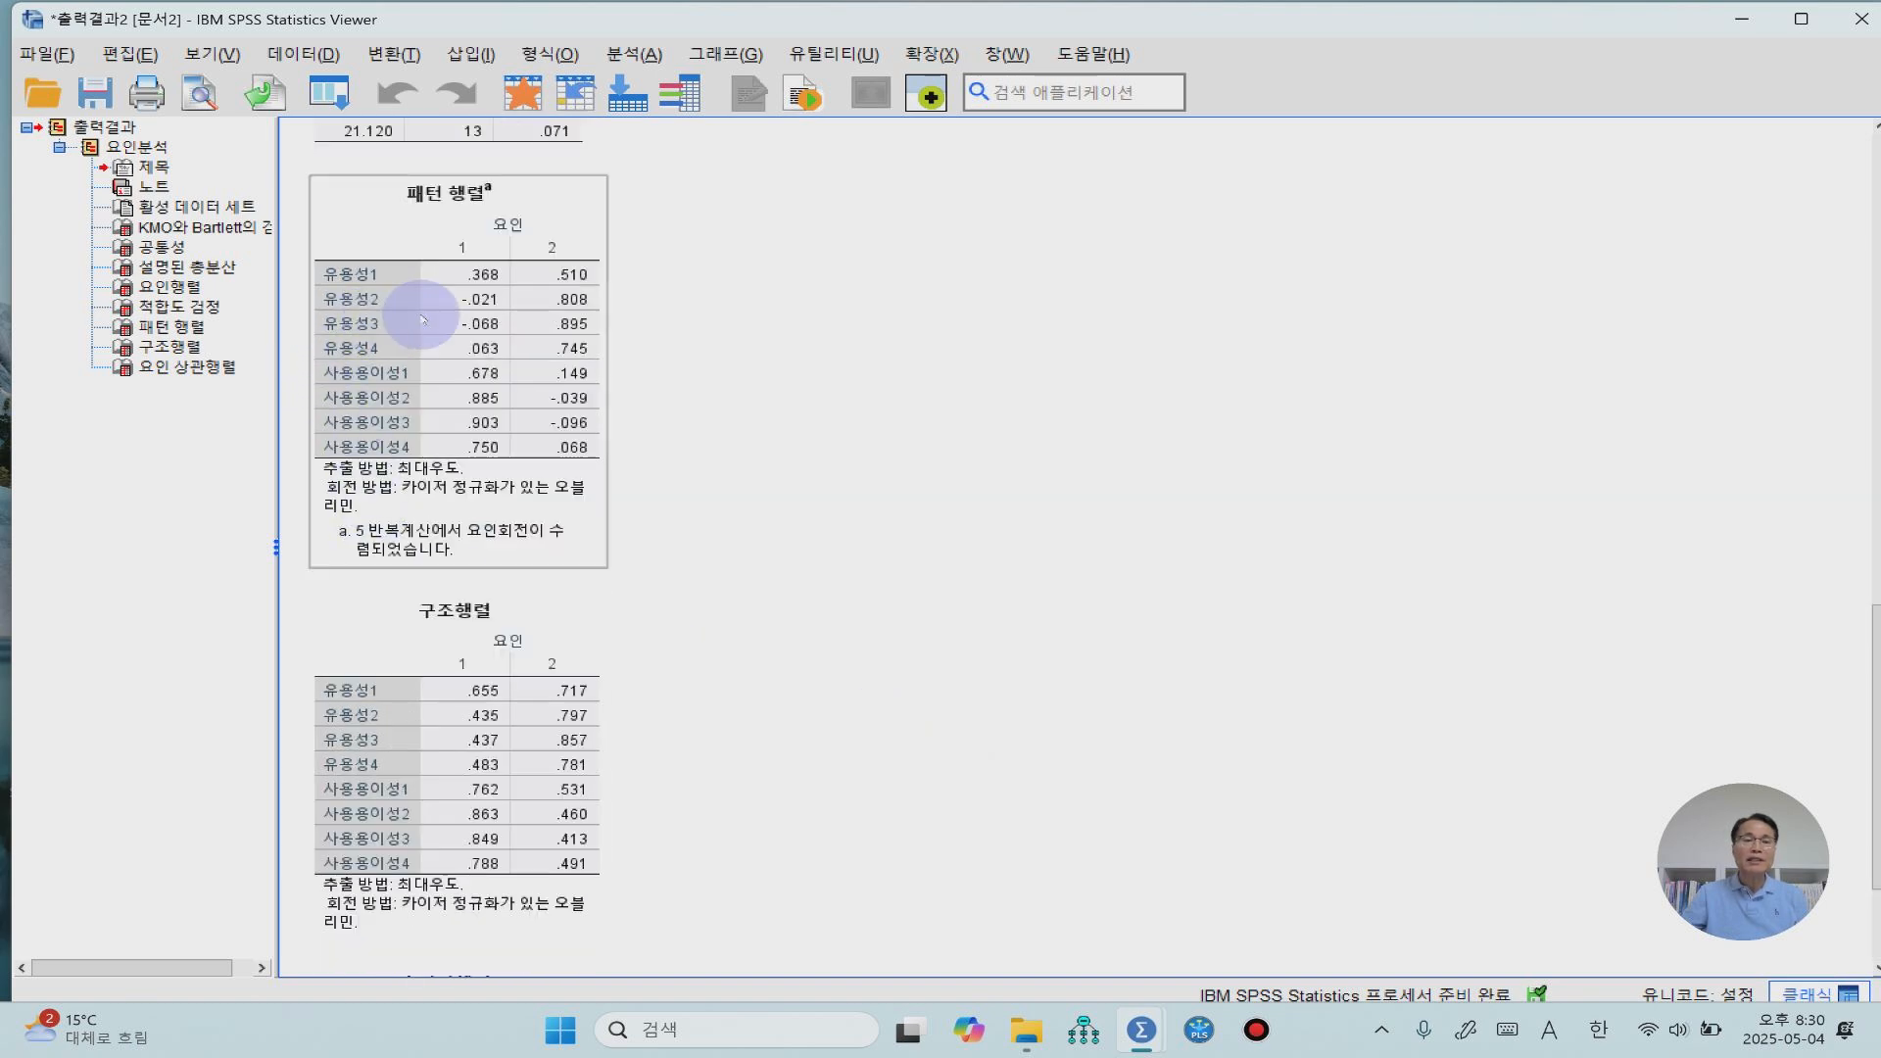
pyautogui.click(661, 294)
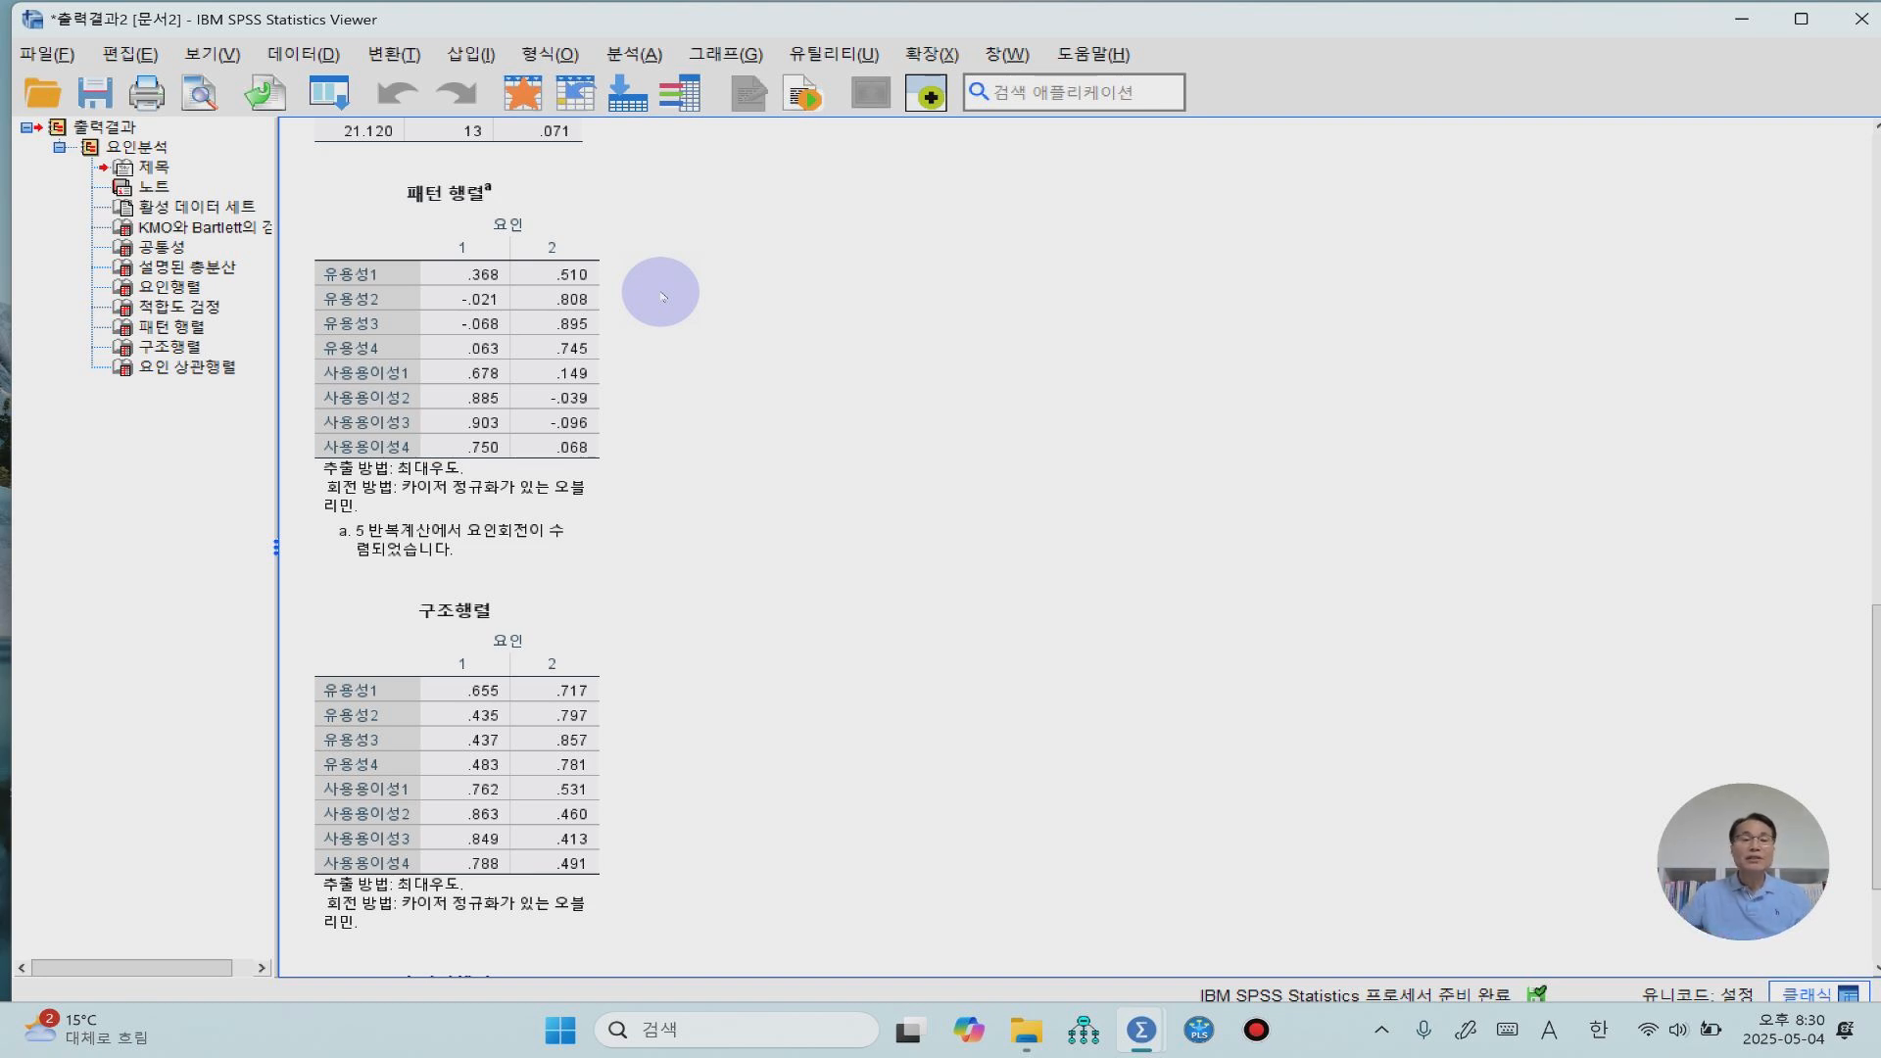
pyautogui.click(591, 289)
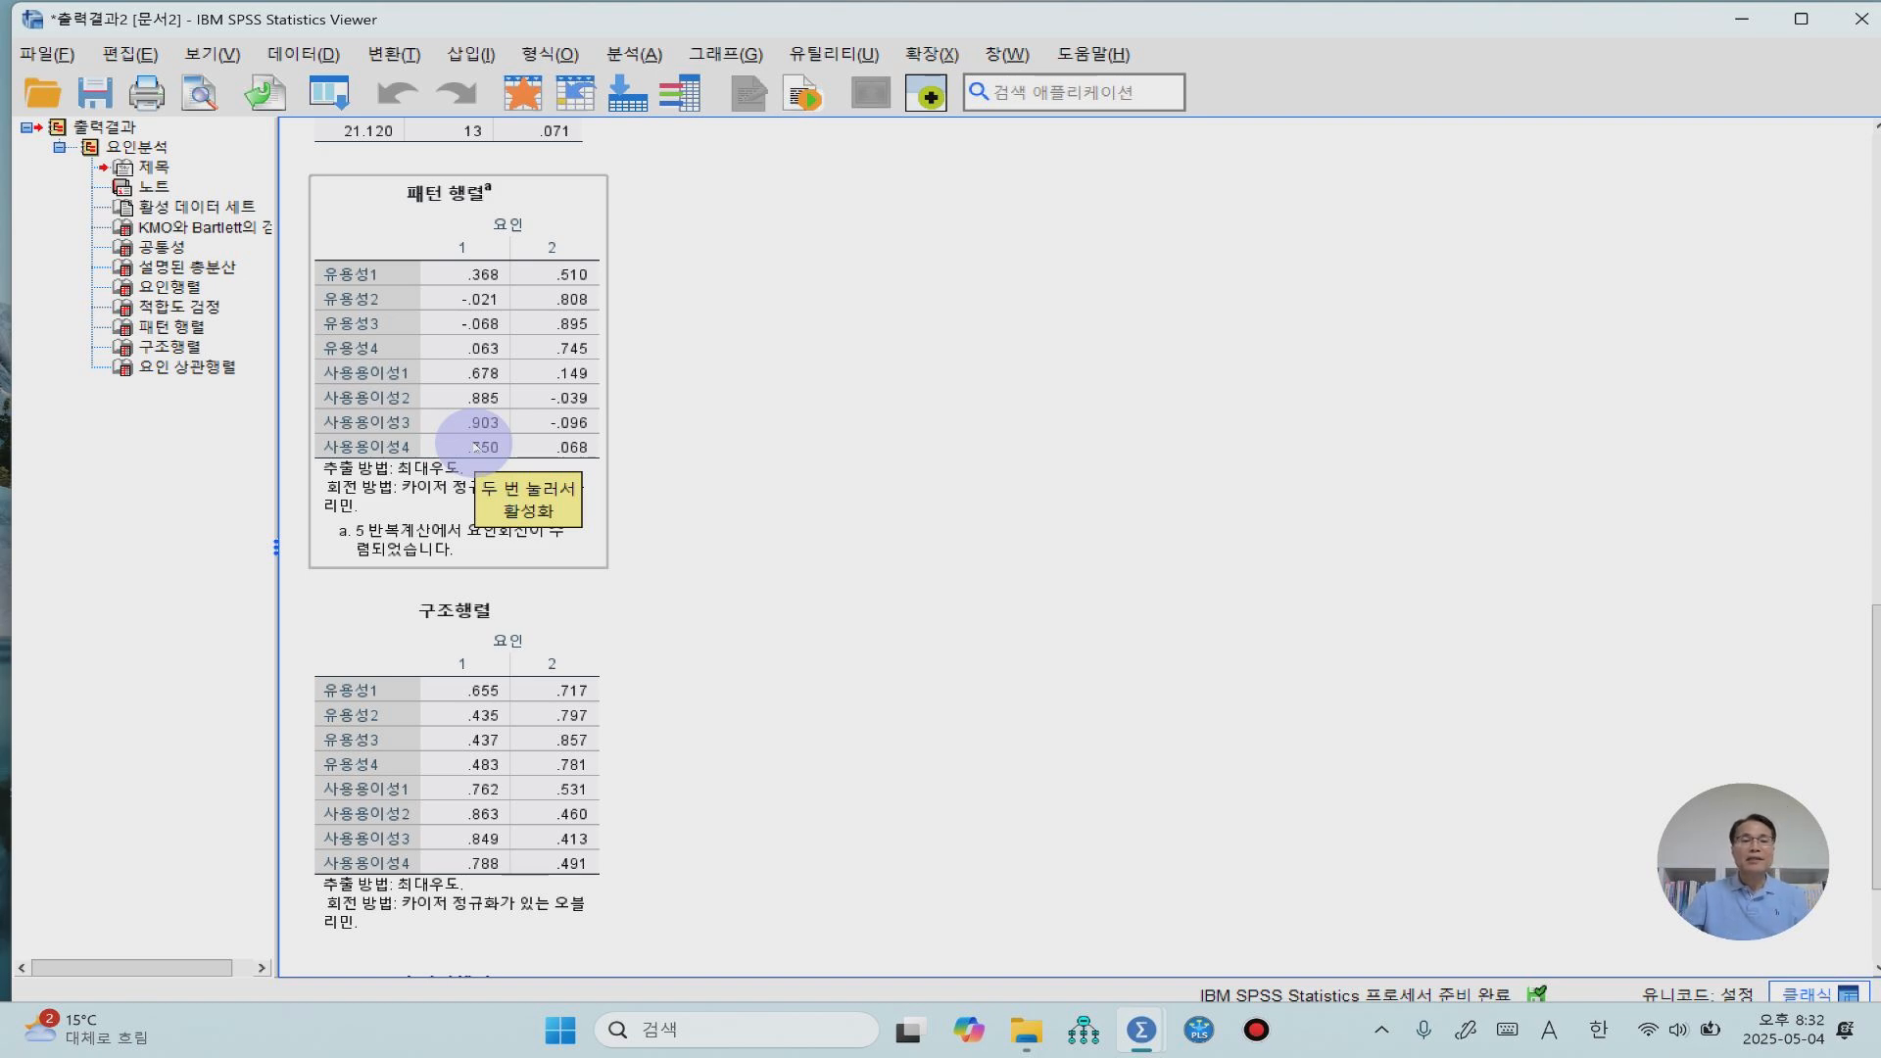
pyautogui.click(1086, 374)
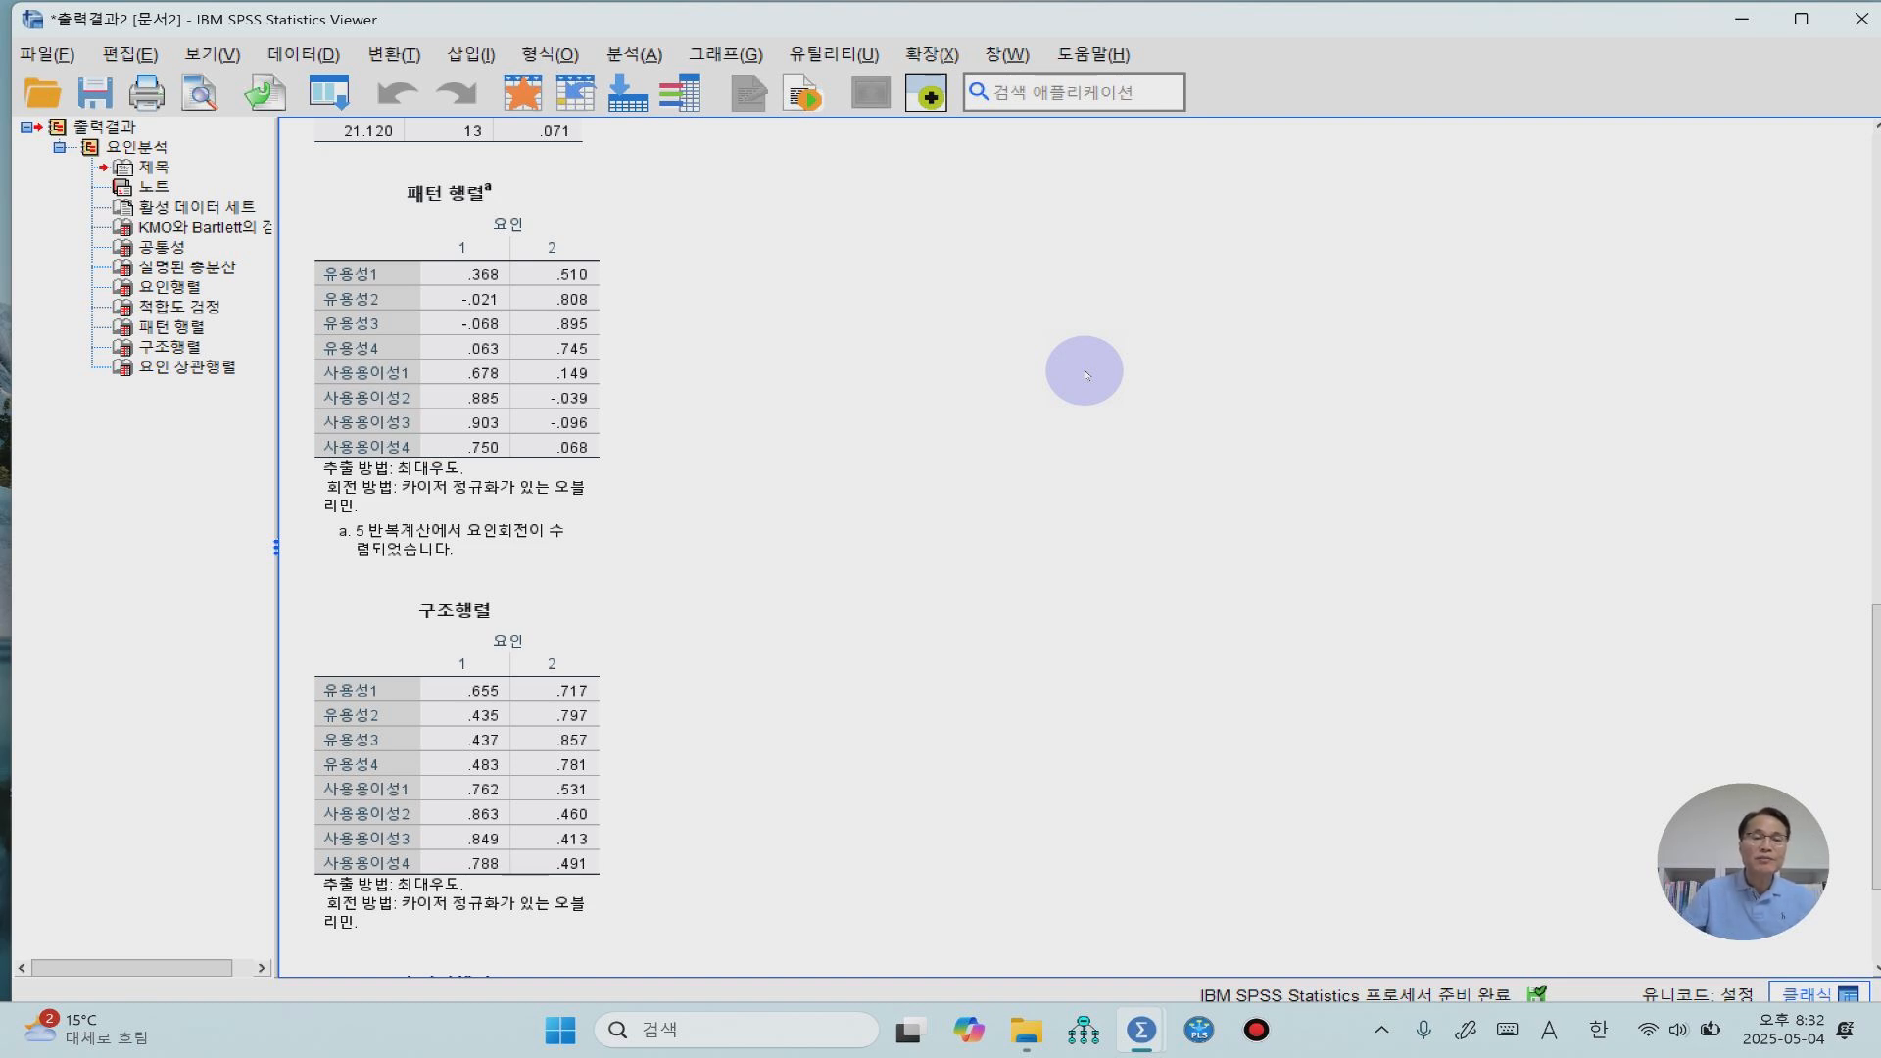
pyautogui.click(470, 263)
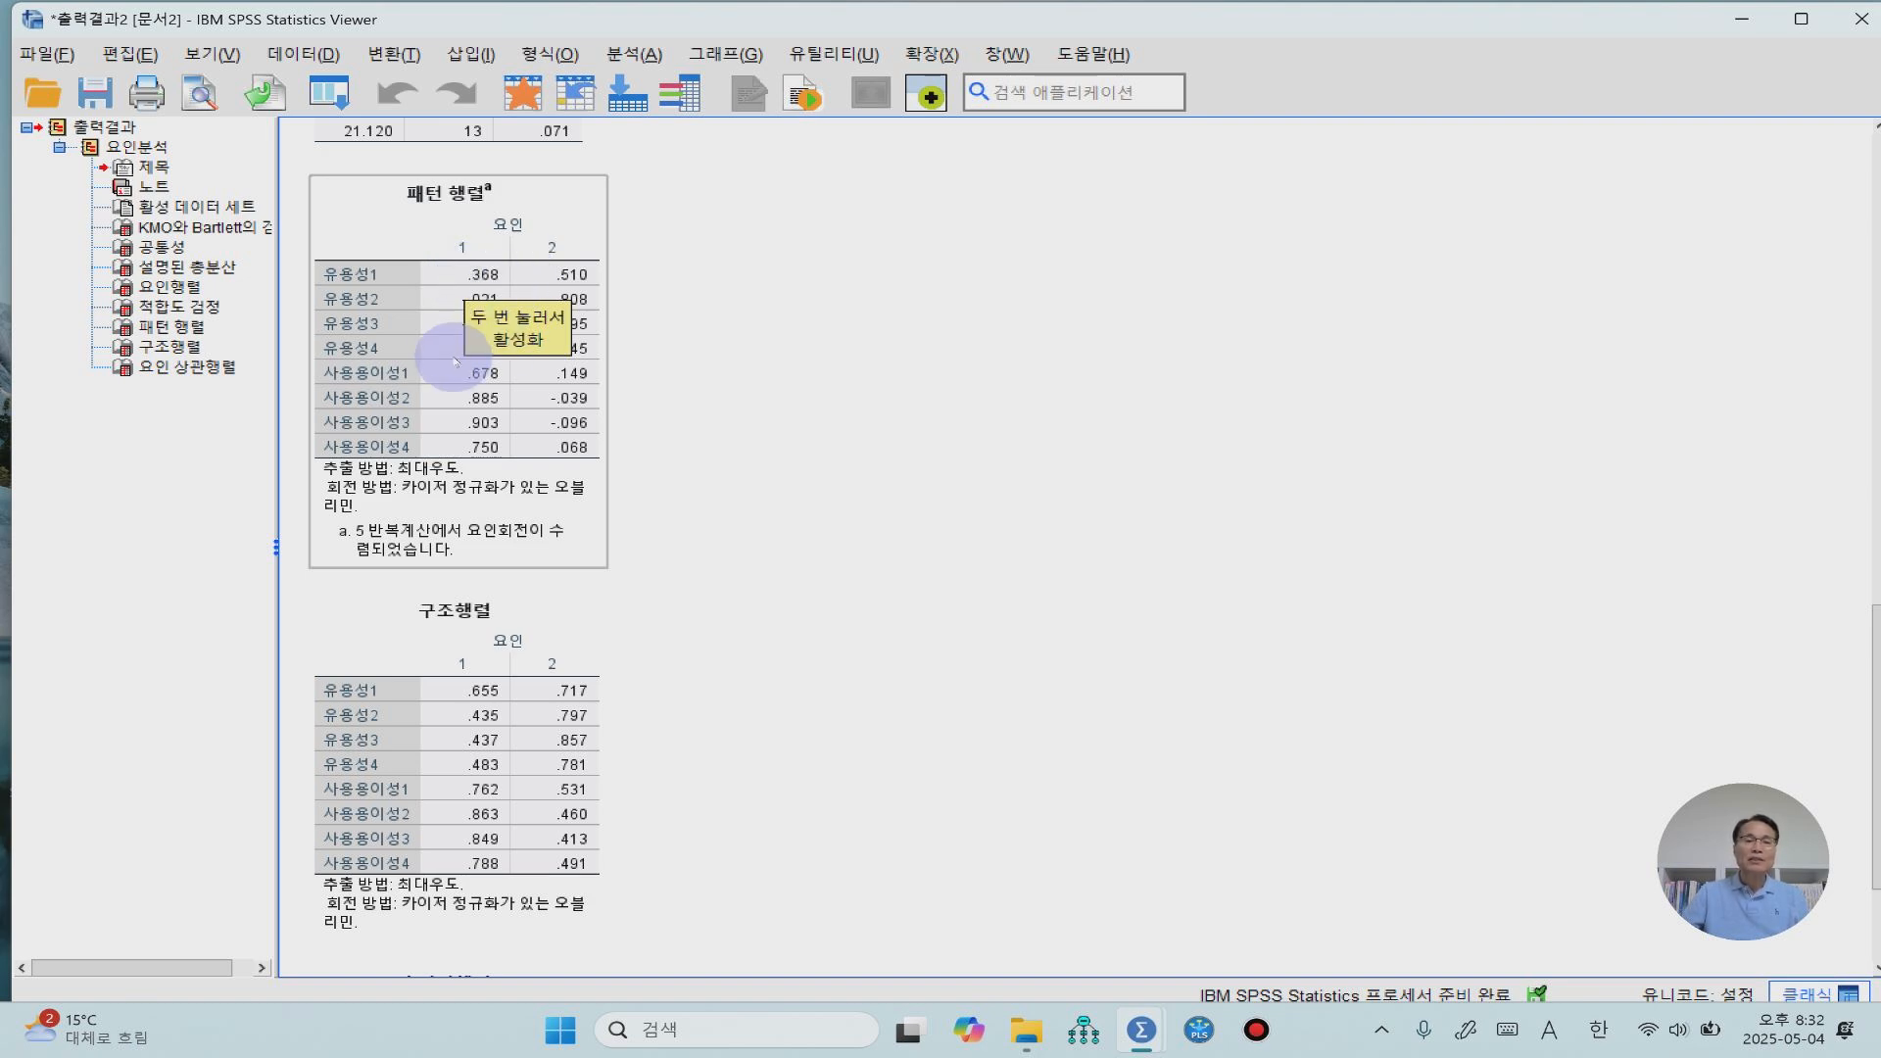
pyautogui.click(875, 318)
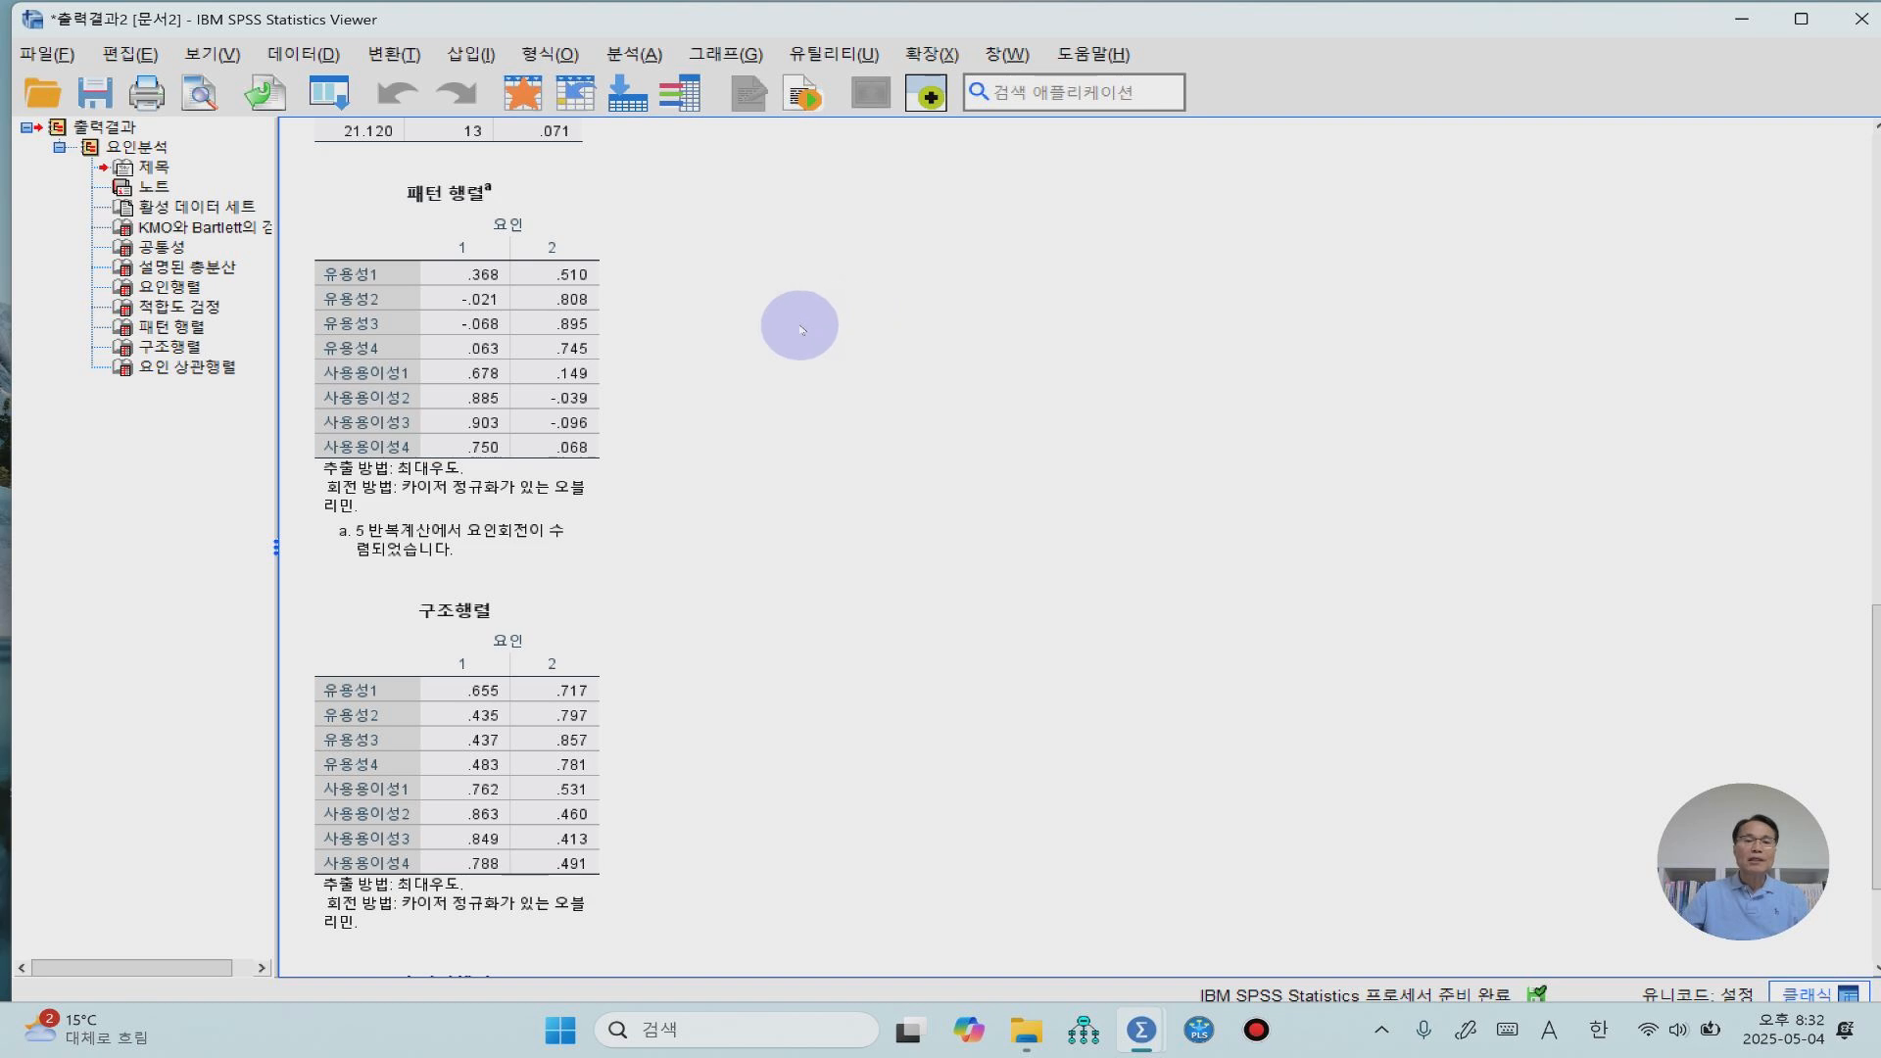
pyautogui.click(549, 304)
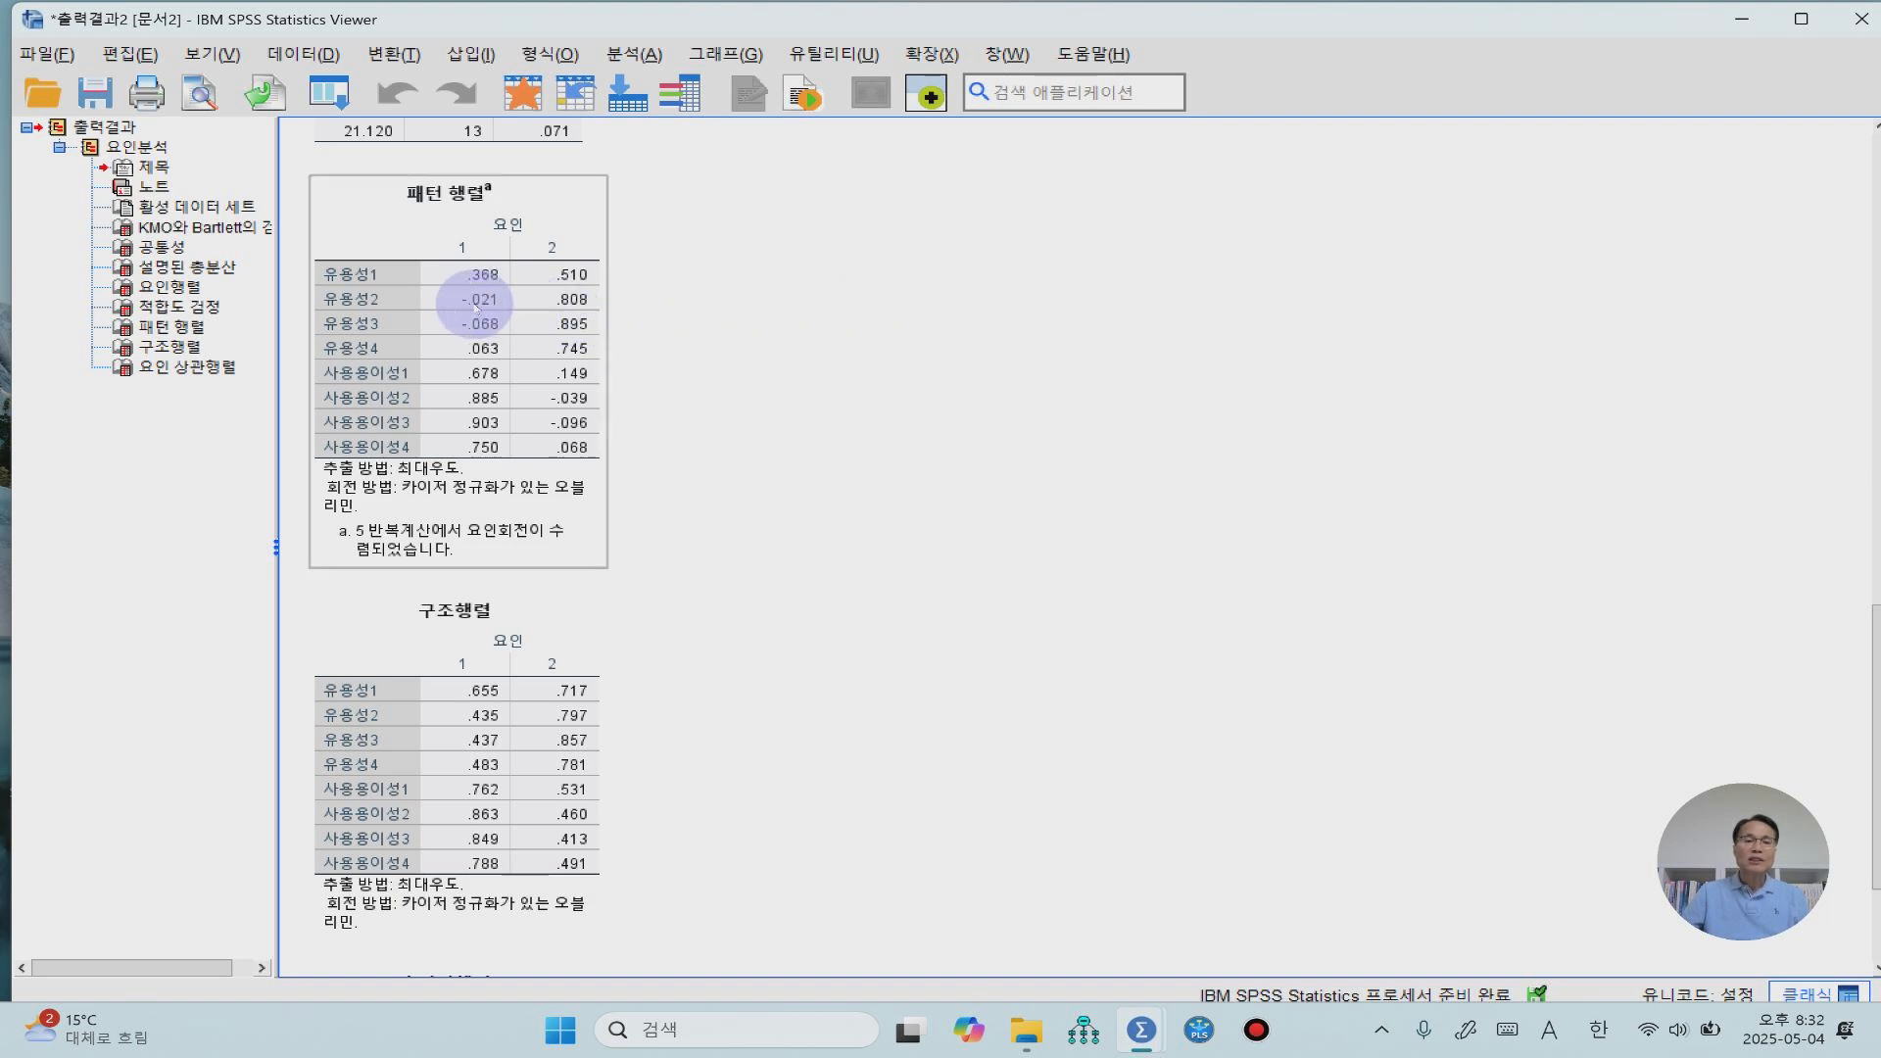
pyautogui.click(852, 325)
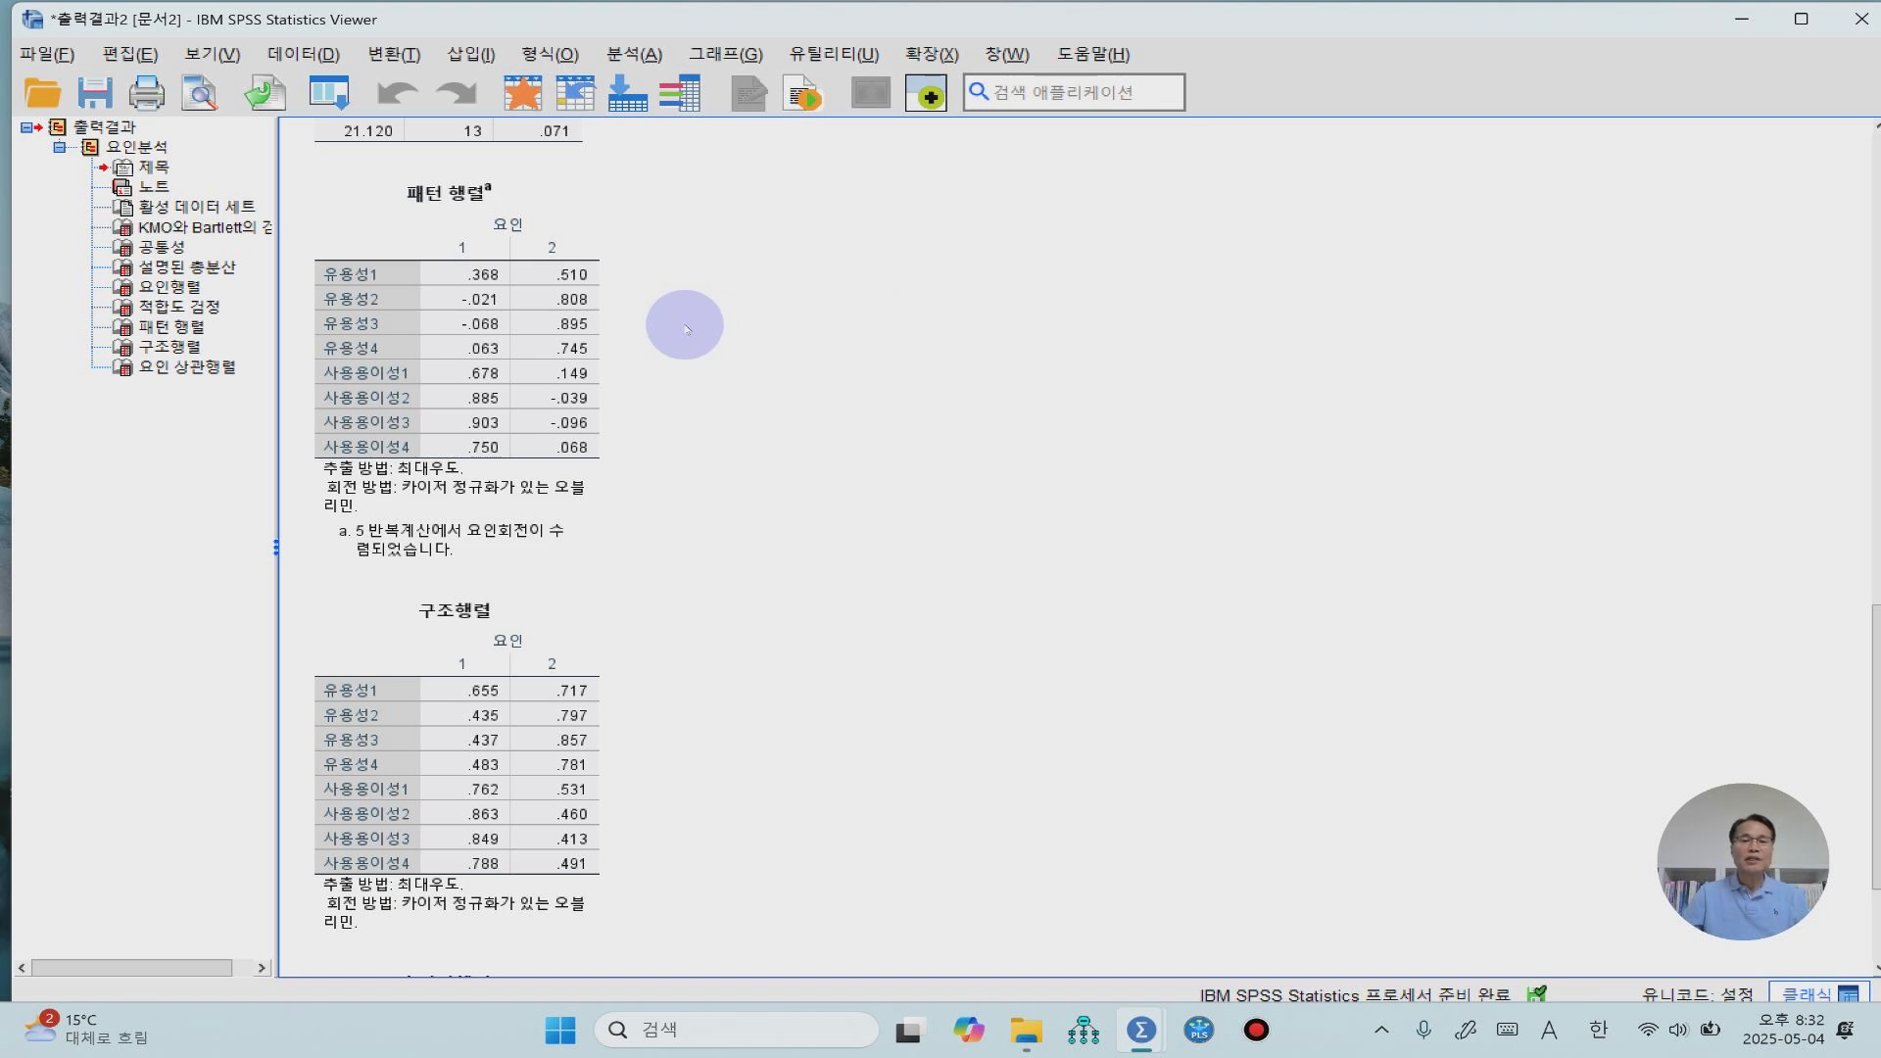
pyautogui.click(575, 332)
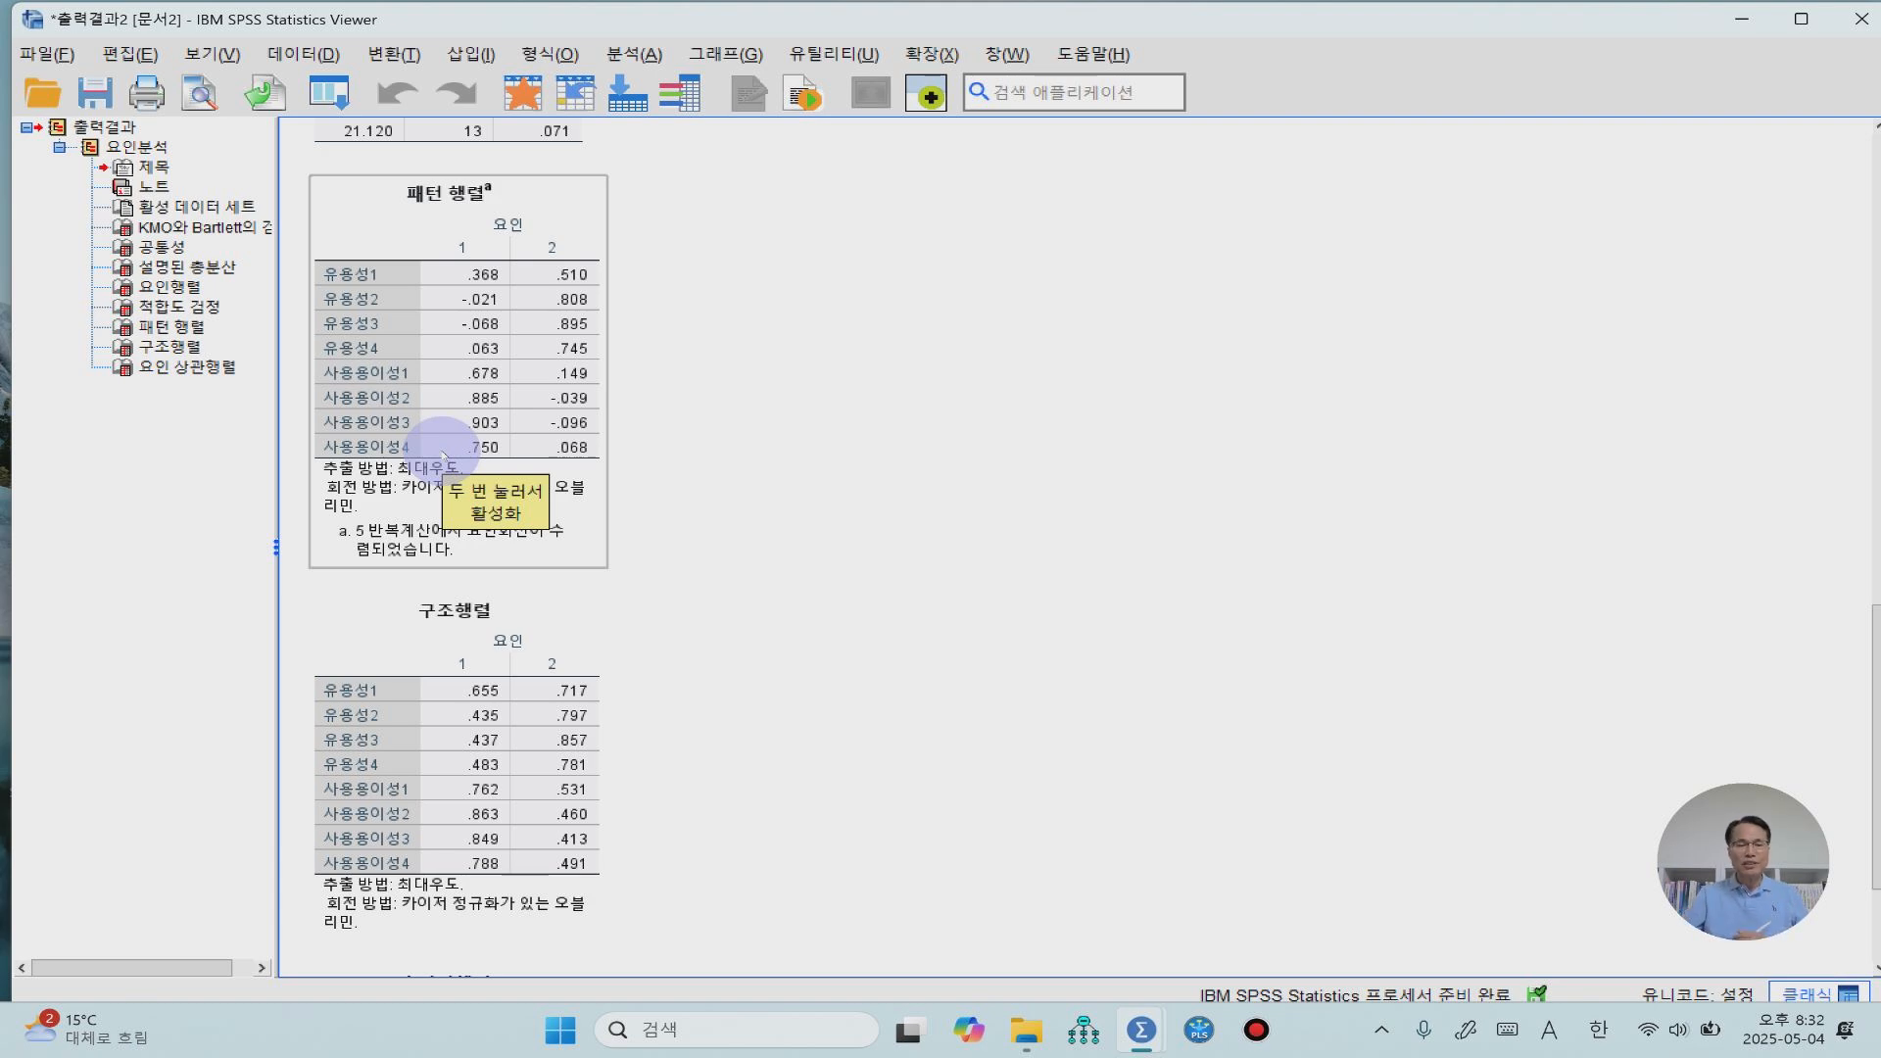
pyautogui.click(1111, 431)
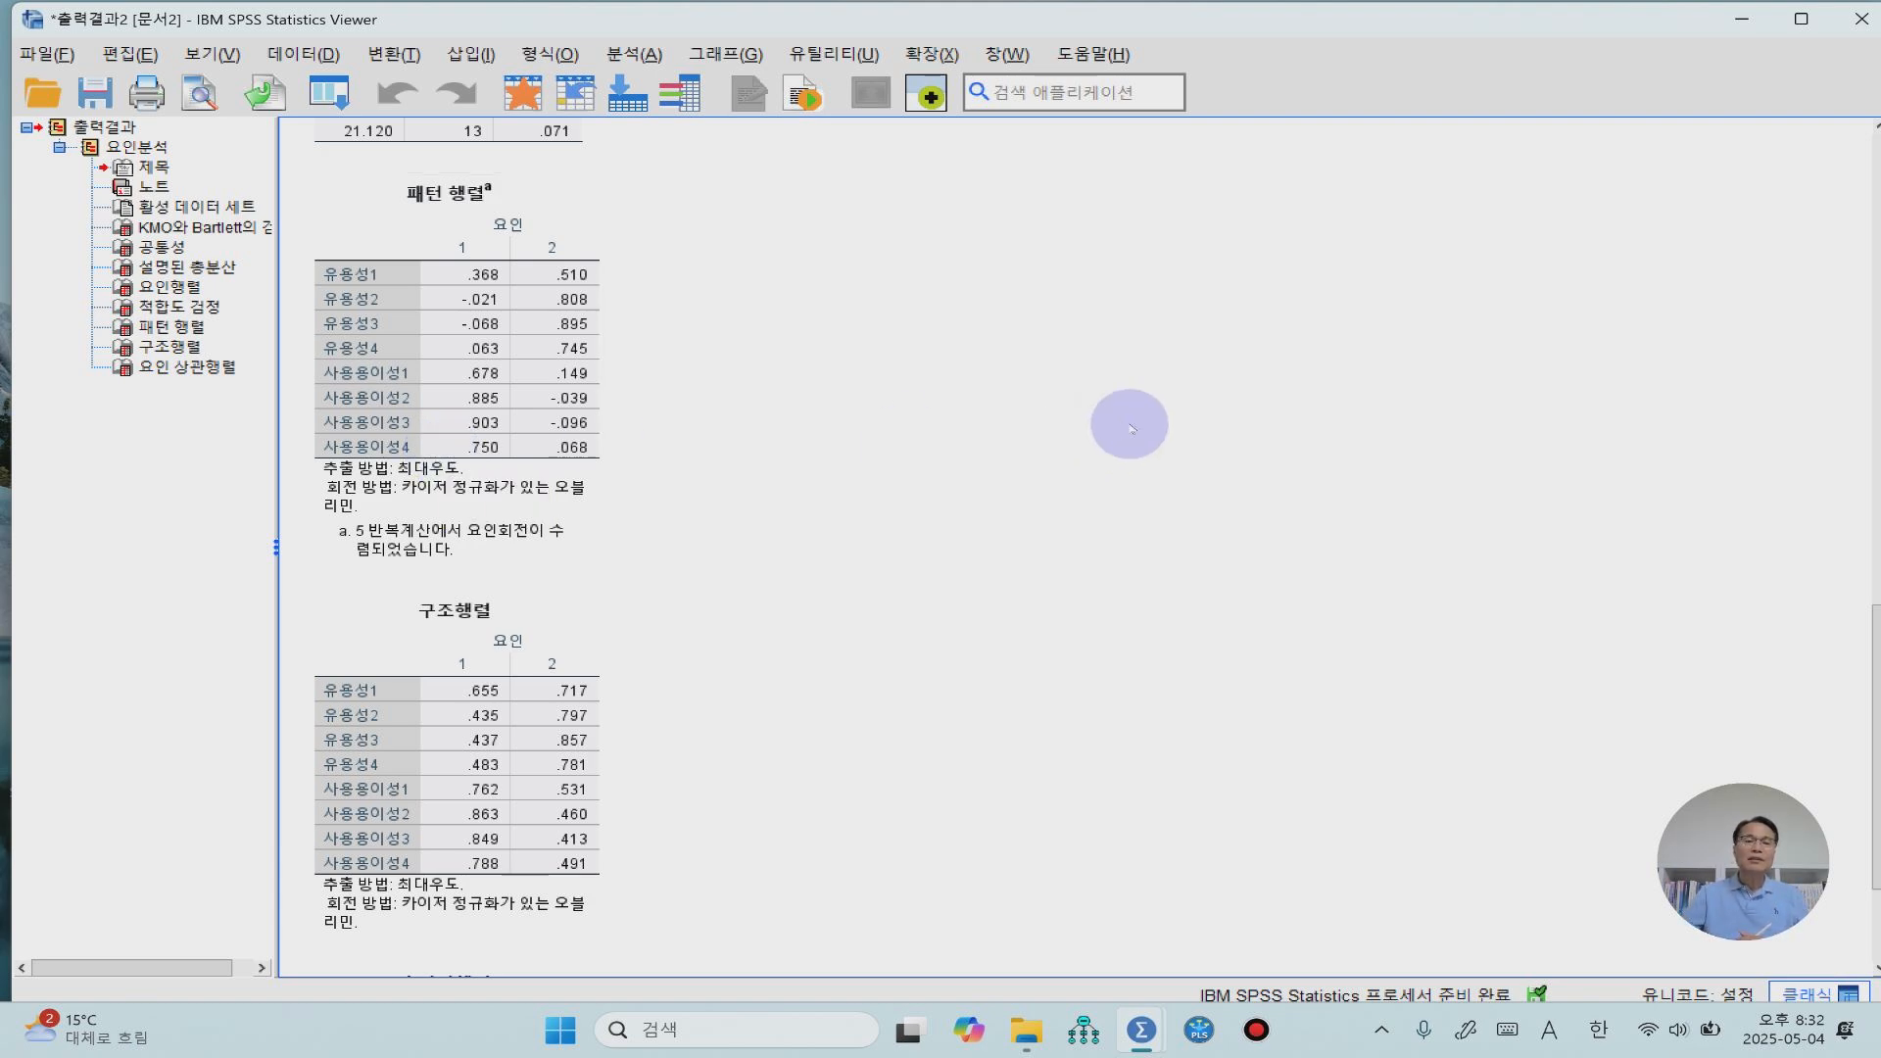